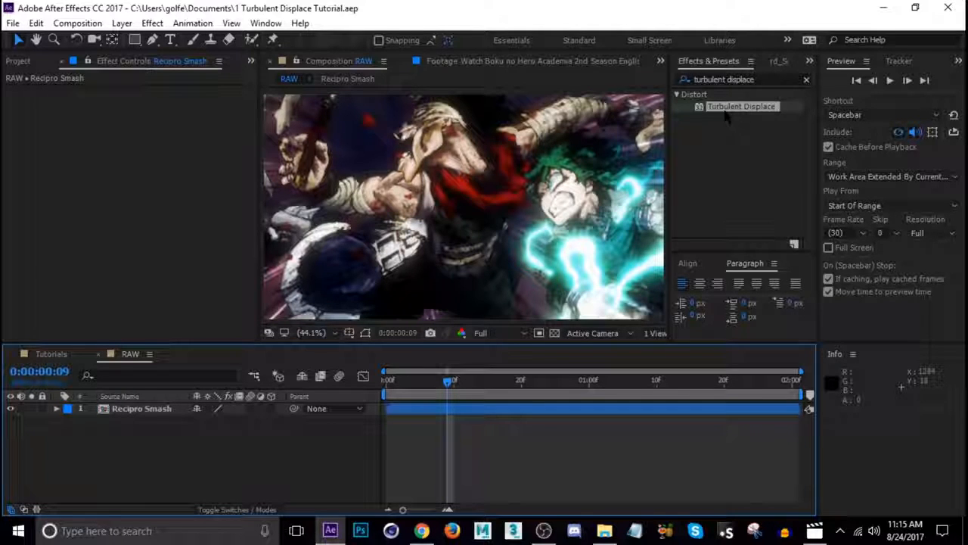
# Apply Turbulent Displace to the Recipro Smash layer and keyframe the effect's Size at 10 on the first frame
pyautogui.moveTo(732, 110); pyautogui.dragTo(454, 410)
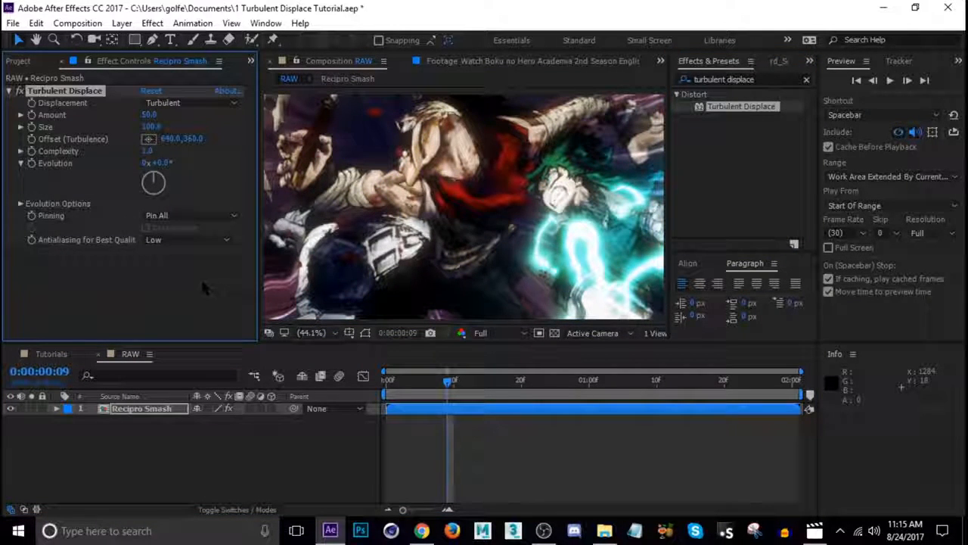
pyautogui.moveTo(445, 385); pyautogui.dragTo(393, 395)
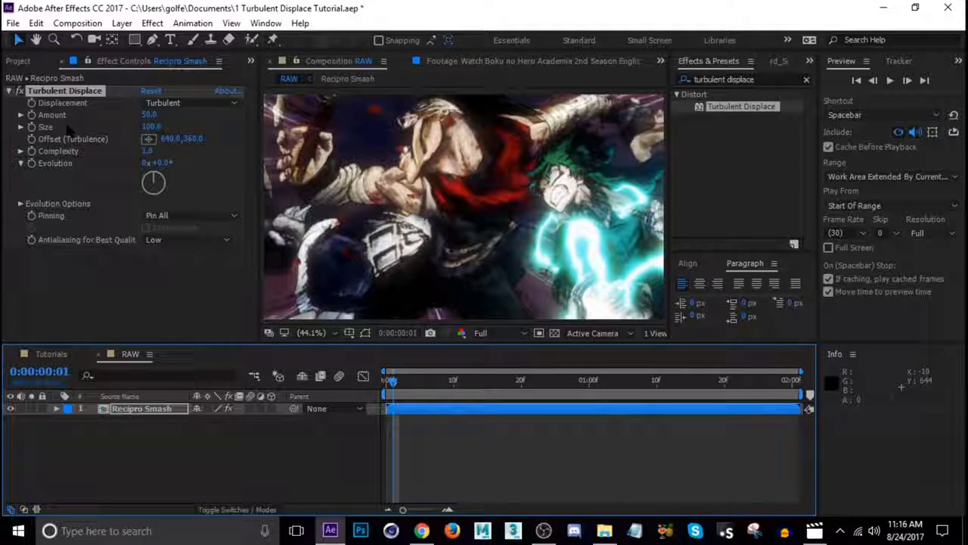
pyautogui.moveTo(392, 382); pyautogui.dragTo(364, 378)
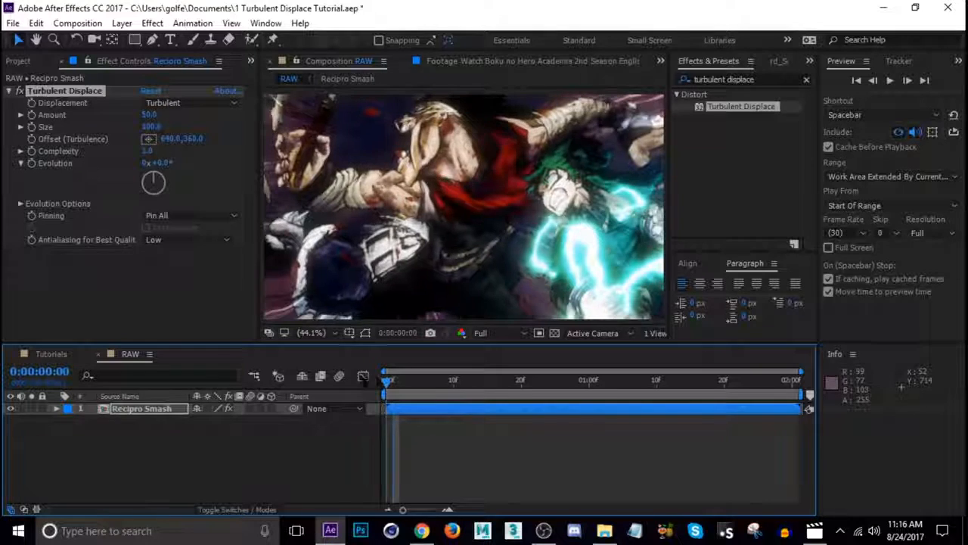
pyautogui.click(32, 127)
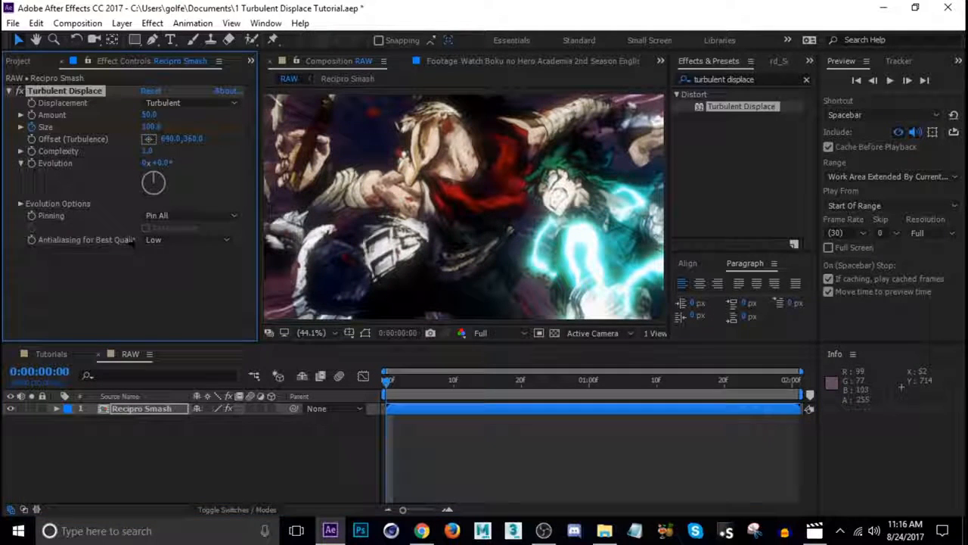
pyautogui.press('u')
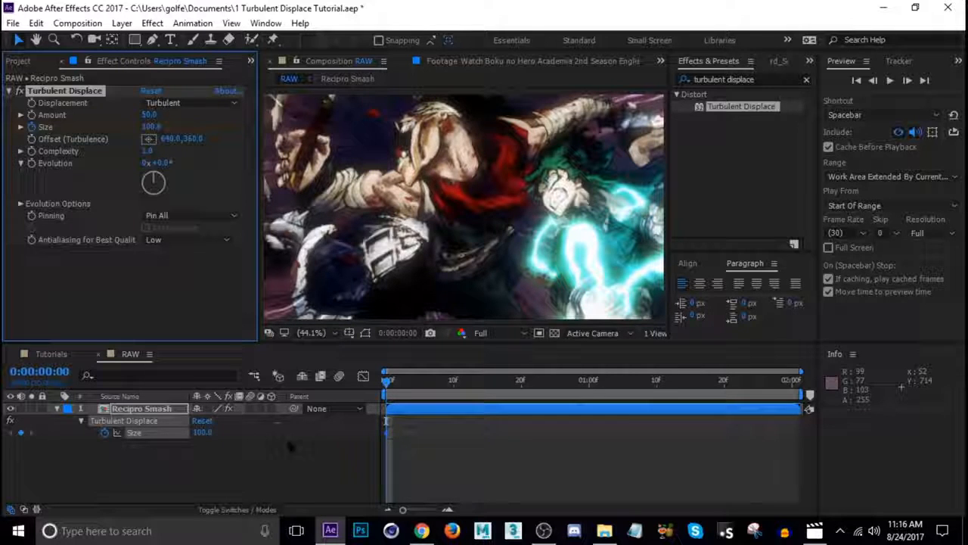
pyautogui.click(202, 433)
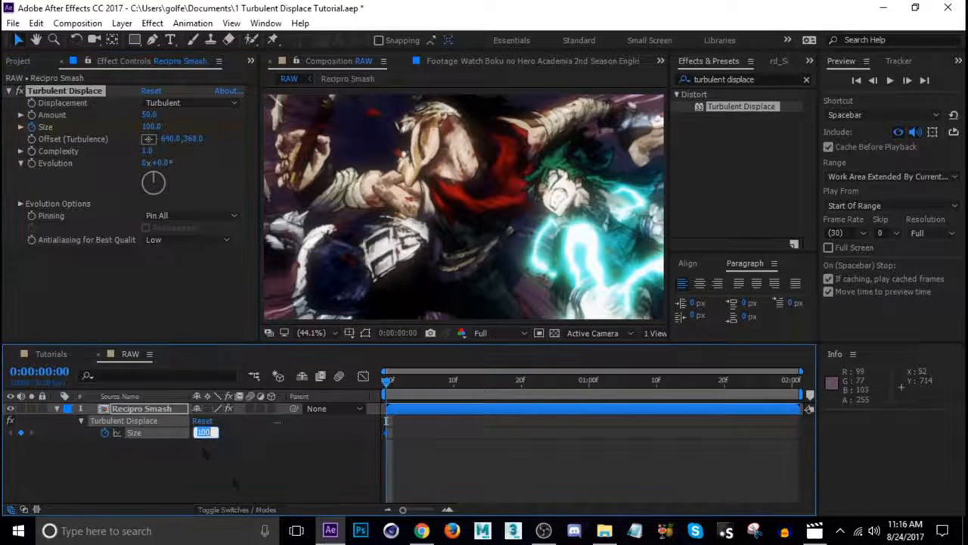
pyautogui.write('10')
pyautogui.press('Return')
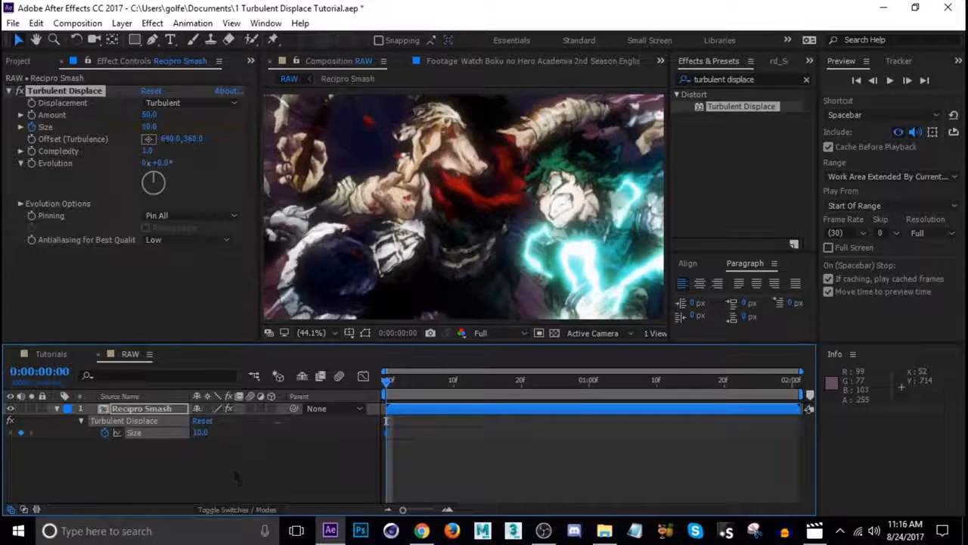
# Add a Size keyframe of 100 at 0:00:01:26 and scrub through the displacement animation
pyautogui.moveTo(417, 397); pyautogui.dragTo(764, 412)
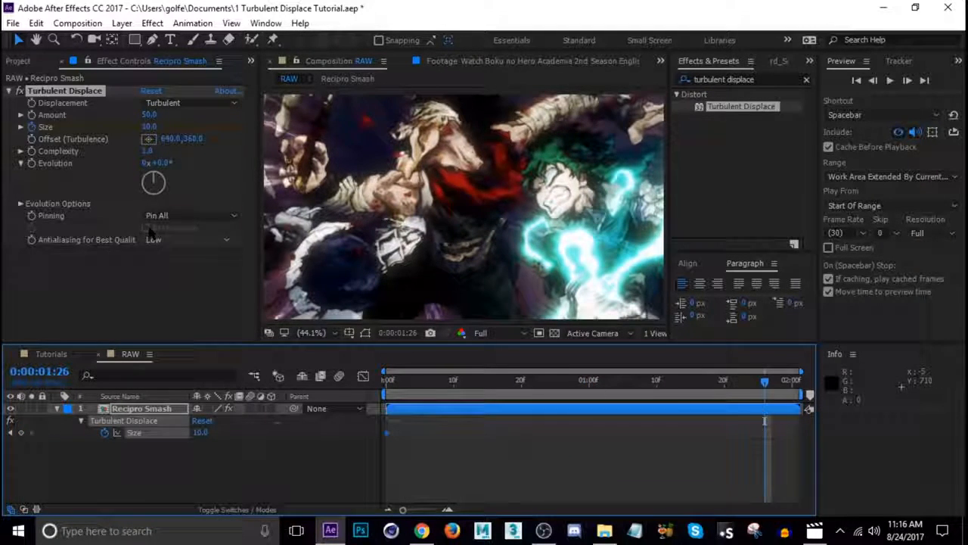
pyautogui.click(150, 127)
pyautogui.write('100')
pyautogui.press('Return')
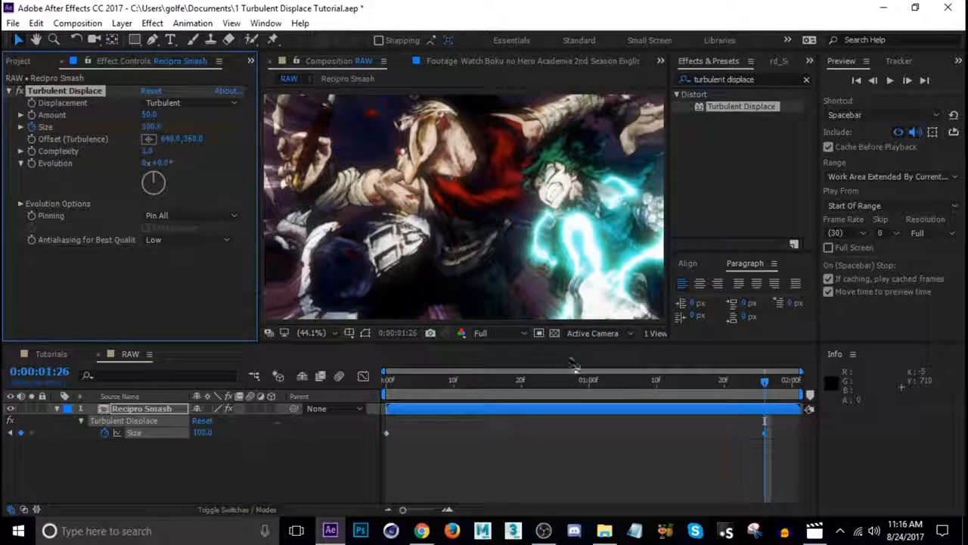
pyautogui.moveTo(413, 385); pyautogui.dragTo(765, 377)
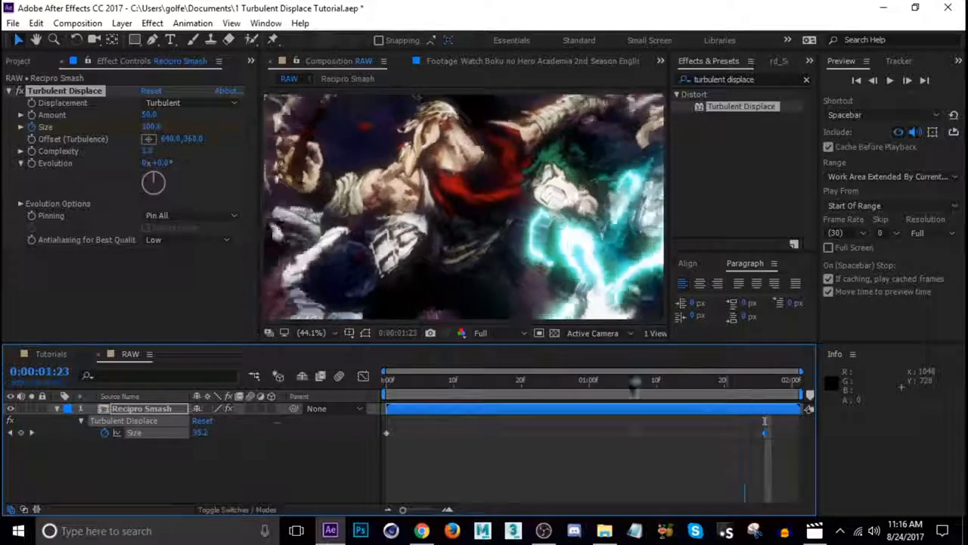
# Start keyframing the Turbulent Displace Amount on the first frame and set it to 0 at 0:00:01:26
pyautogui.moveTo(481, 378); pyautogui.dragTo(386, 399)
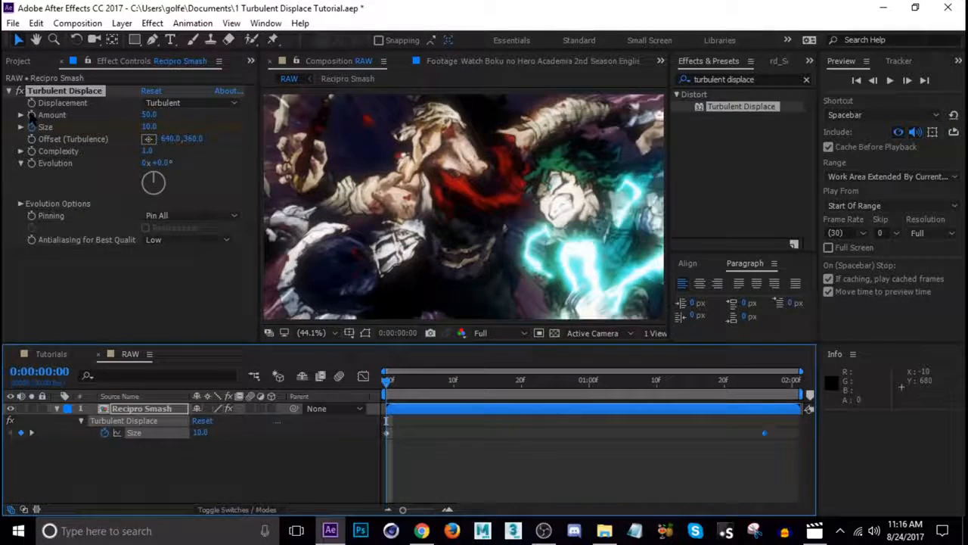
pyautogui.click(32, 114)
pyautogui.press('u')
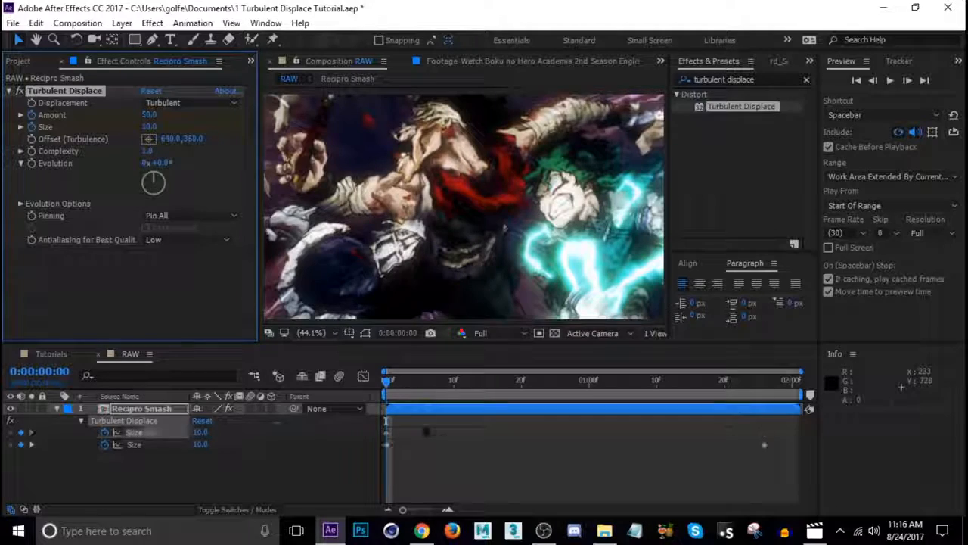
pyautogui.moveTo(403, 387); pyautogui.dragTo(766, 413)
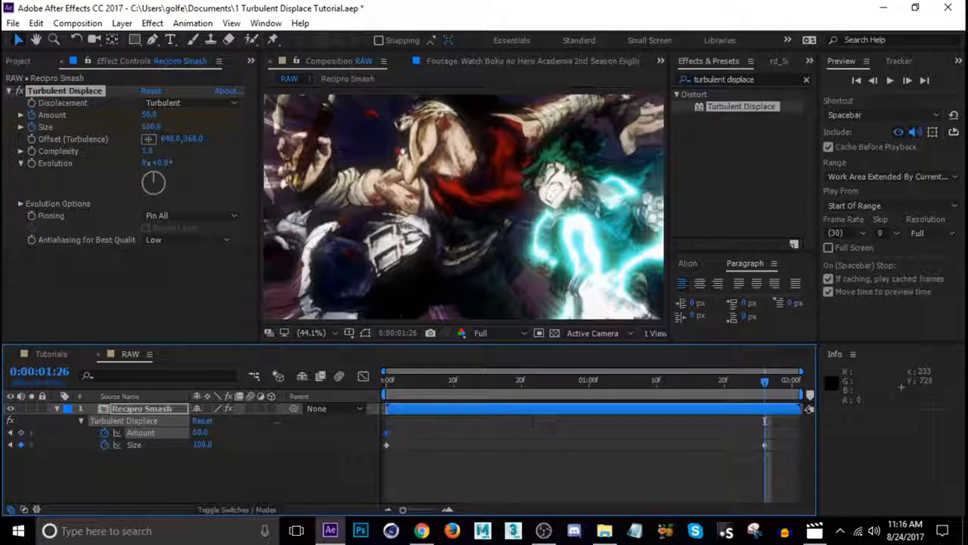
pyautogui.write('0')
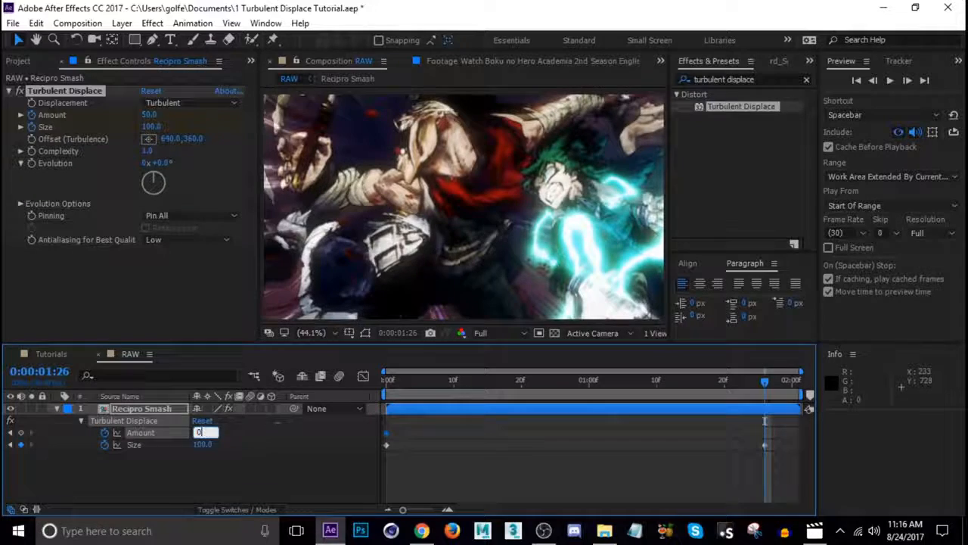
# Set the effect's Size to 25 and Amount to 100 on the first frame and play back the animation
pyautogui.moveTo(439, 383); pyautogui.dragTo(386, 402)
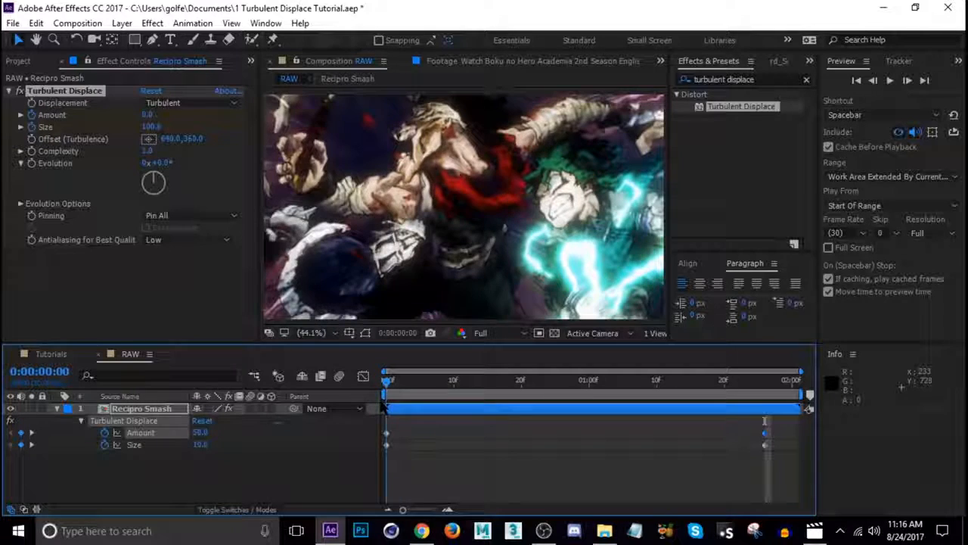
pyautogui.moveTo(200, 432); pyautogui.dragTo(214, 446)
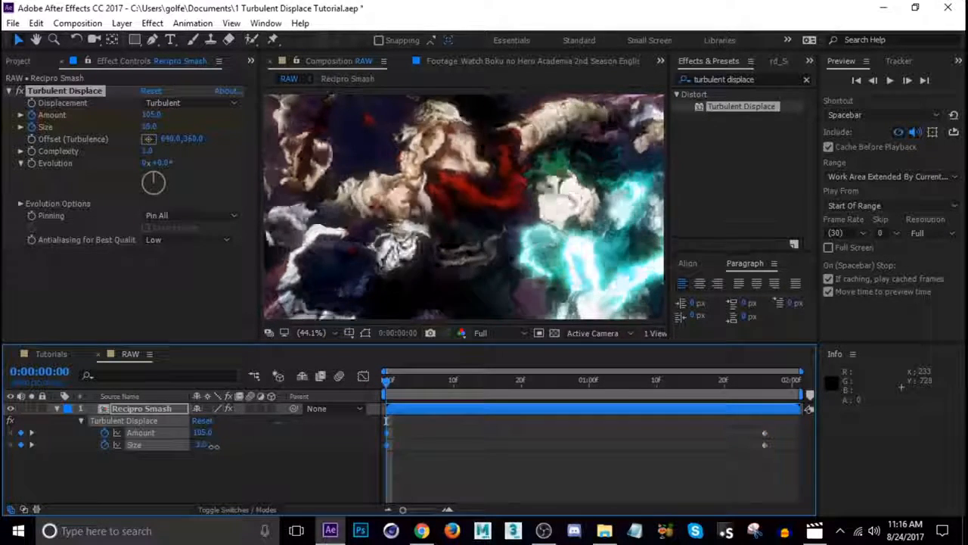
pyautogui.click(211, 453)
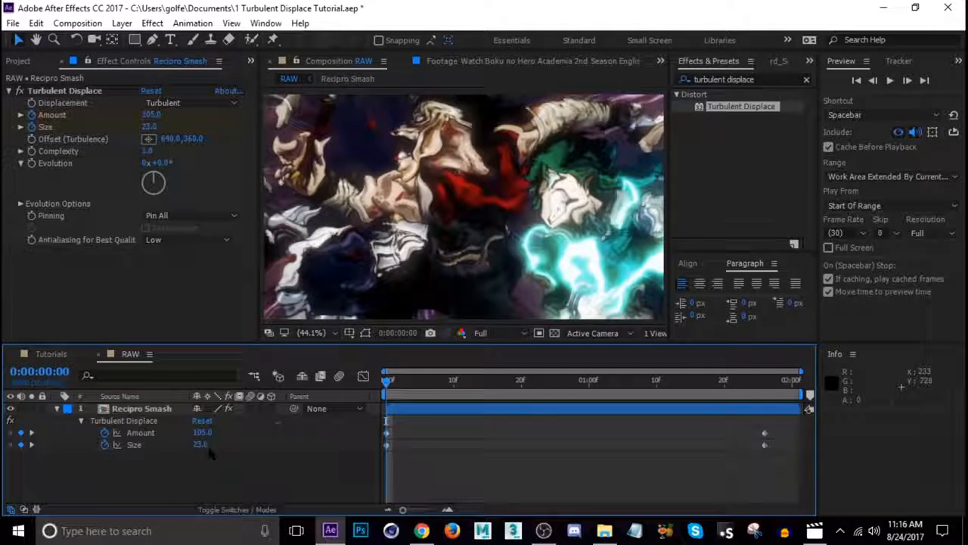
pyautogui.write('25')
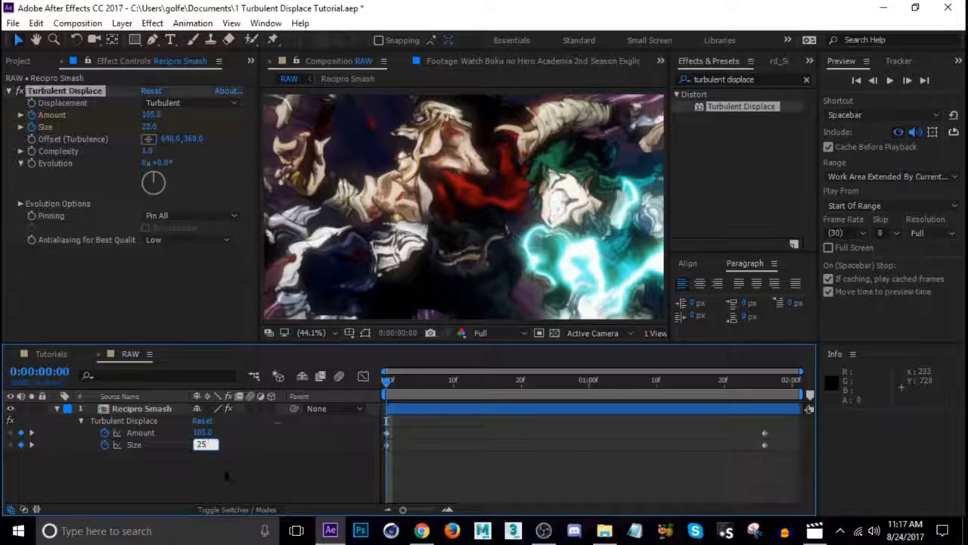
pyautogui.press('Return')
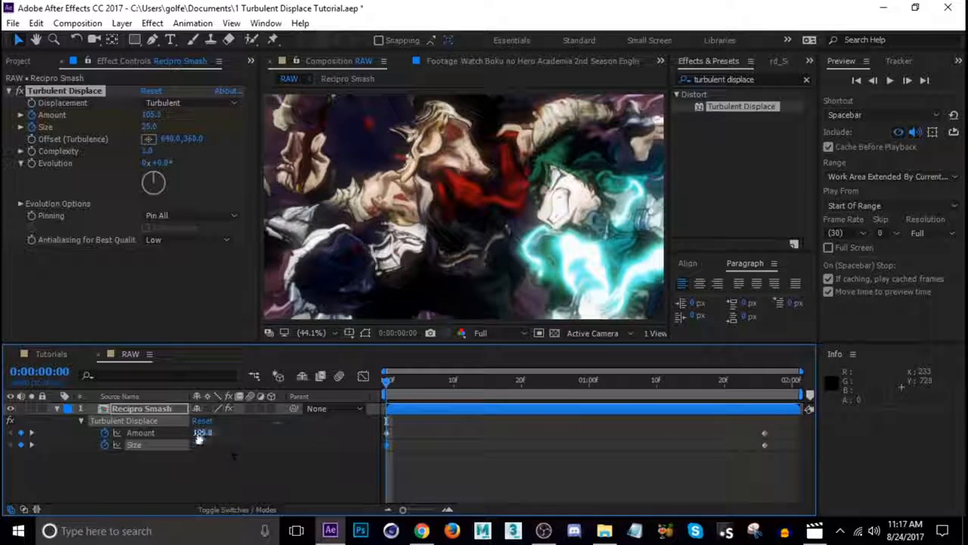
pyautogui.click(204, 432)
pyautogui.write('100')
pyautogui.press('Return')
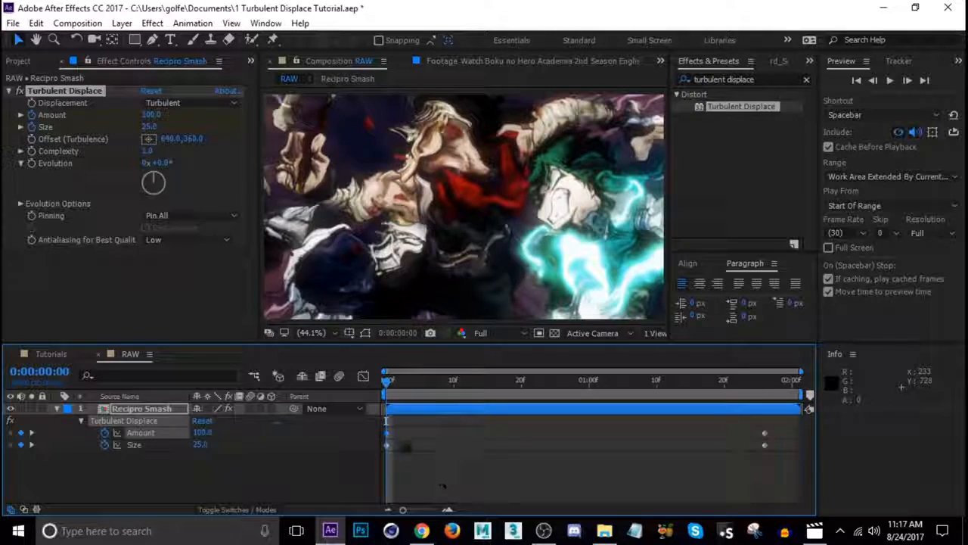
pyautogui.moveTo(387, 385); pyautogui.dragTo(634, 414)
pyautogui.press('space')
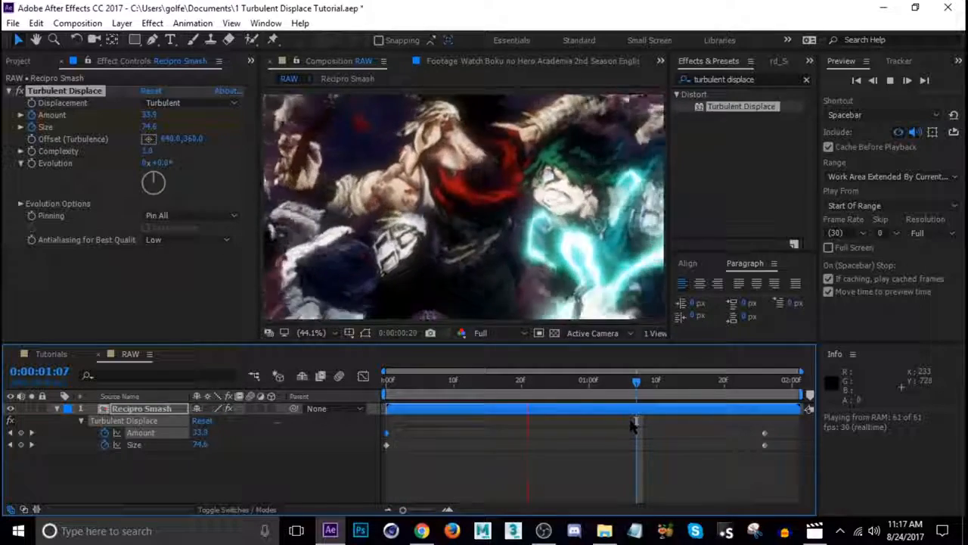
pyautogui.press('space')
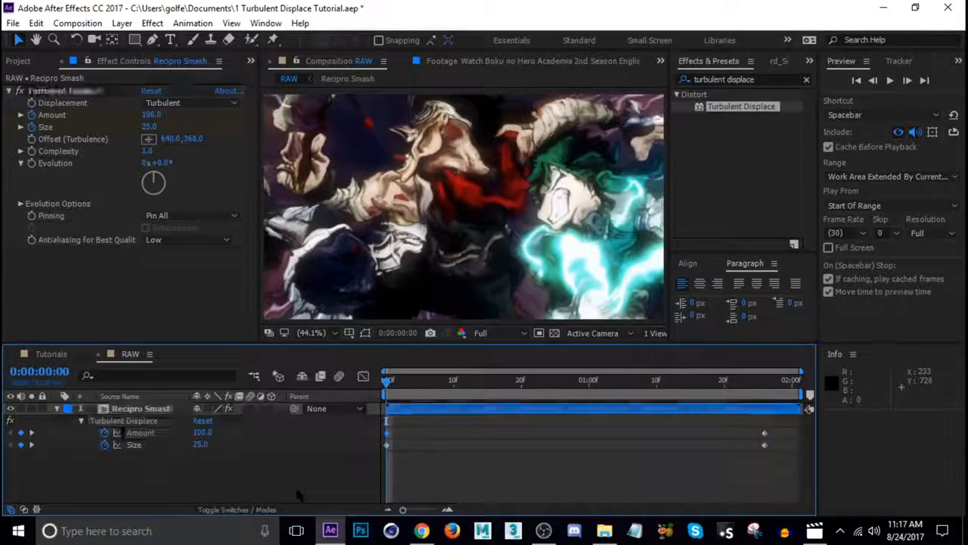
# Set the first-frame Amount keyframe of Turbulent Displace to 60 and preview the animation
pyautogui.click(297, 494)
pyautogui.write('60')
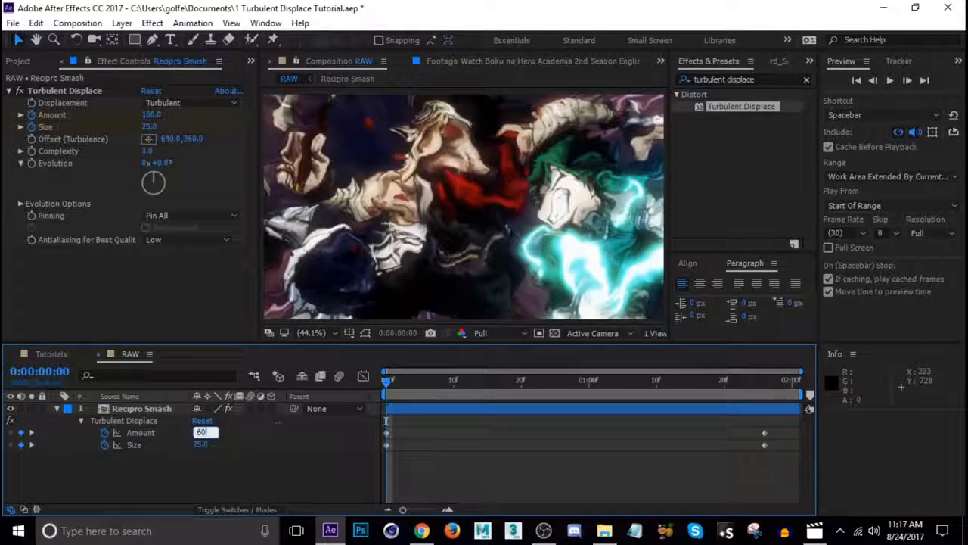
pyautogui.press('Return')
pyautogui.click(493, 482)
pyautogui.press('space')
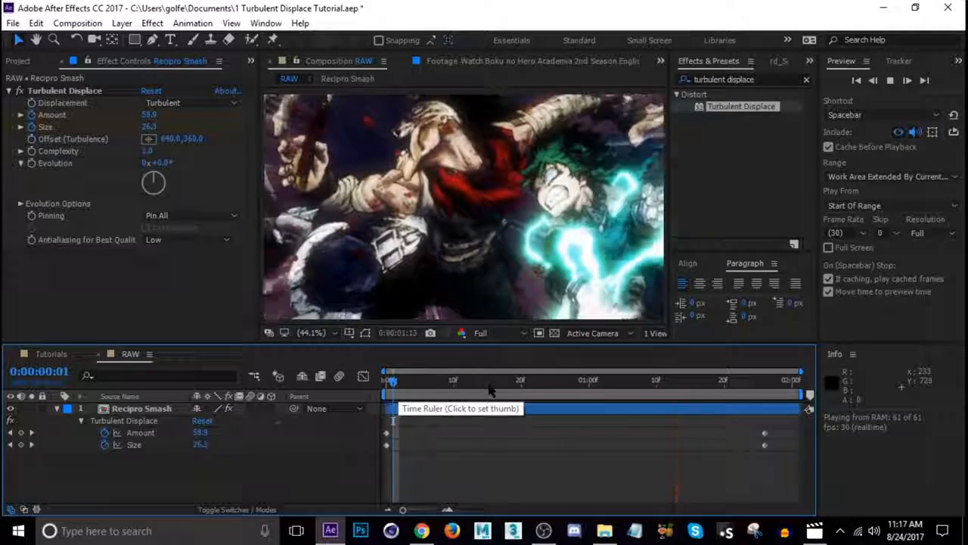
pyautogui.press('space')
# Keyframe the Recipro Smash layer's Scale with eased keyframes from 205% on the first frame to 100% at 0:00:02:00
pyautogui.click(56, 408)
pyautogui.click(160, 411)
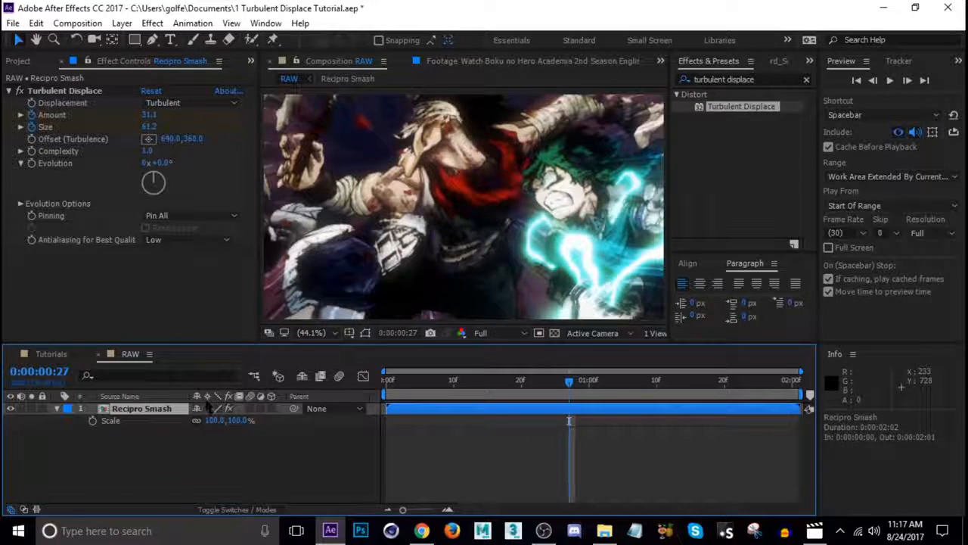
pyautogui.press('Home')
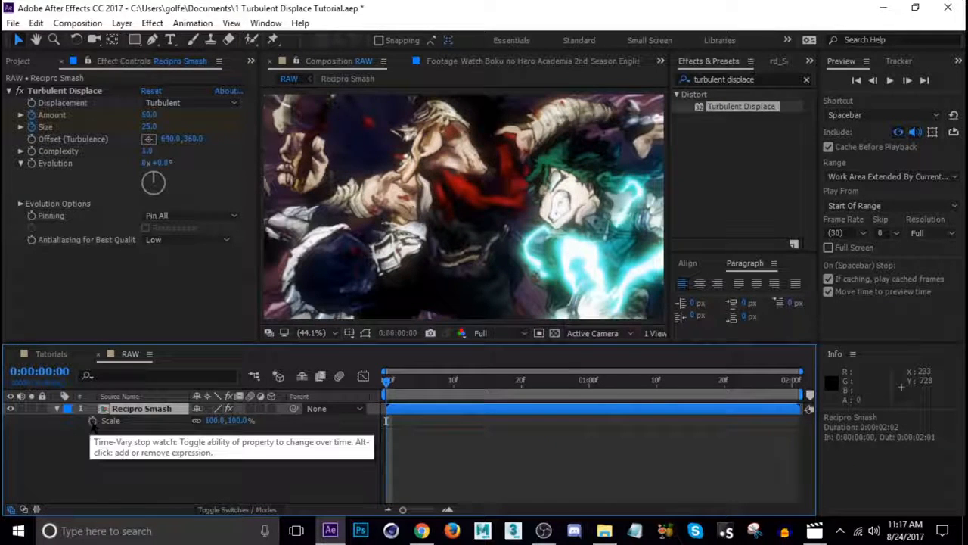
pyautogui.click(93, 420)
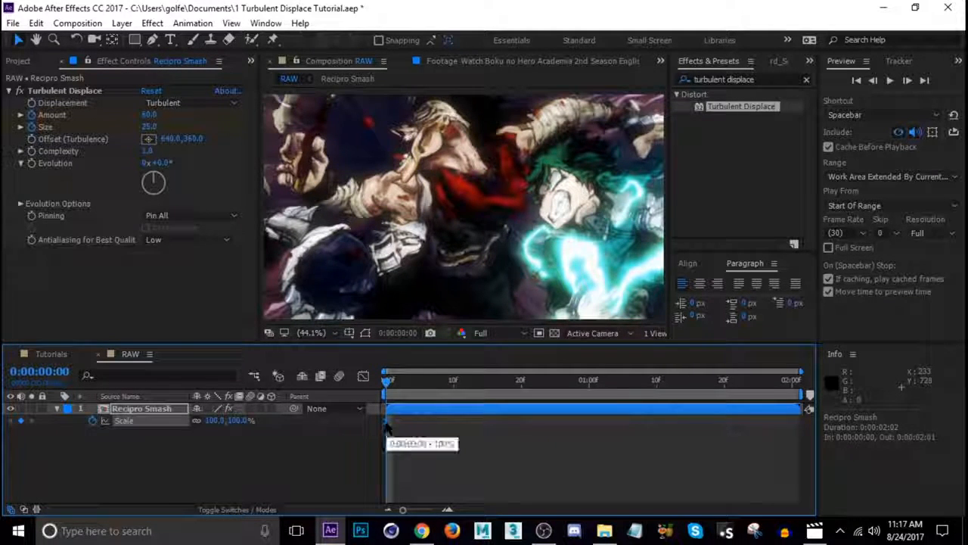
pyautogui.moveTo(388, 424); pyautogui.dragTo(788, 442)
pyautogui.moveTo(214, 420); pyautogui.dragTo(318, 424)
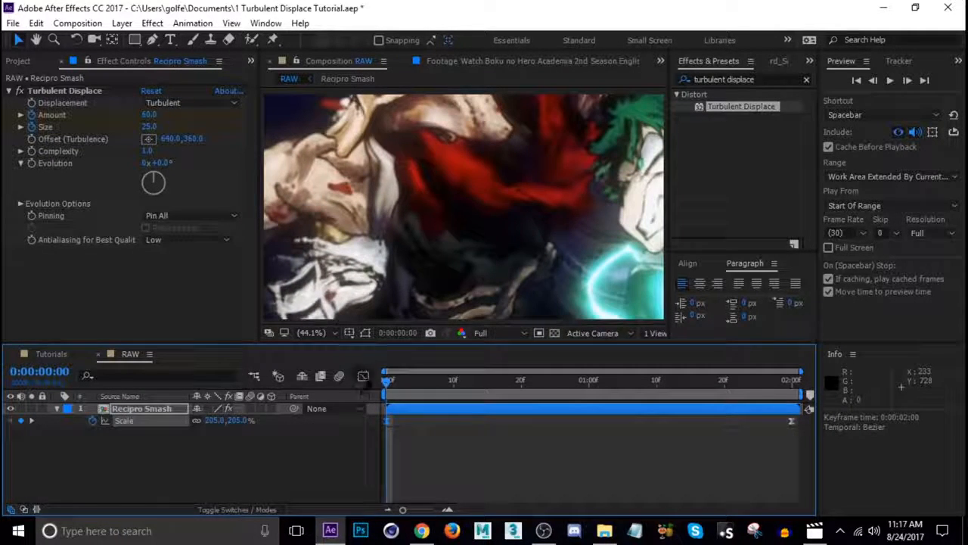
# Stretch the last Scale keyframe's ease handle back almost to the start of the curve, preview the zoom and collapse the layer's properties
pyautogui.click(363, 375)
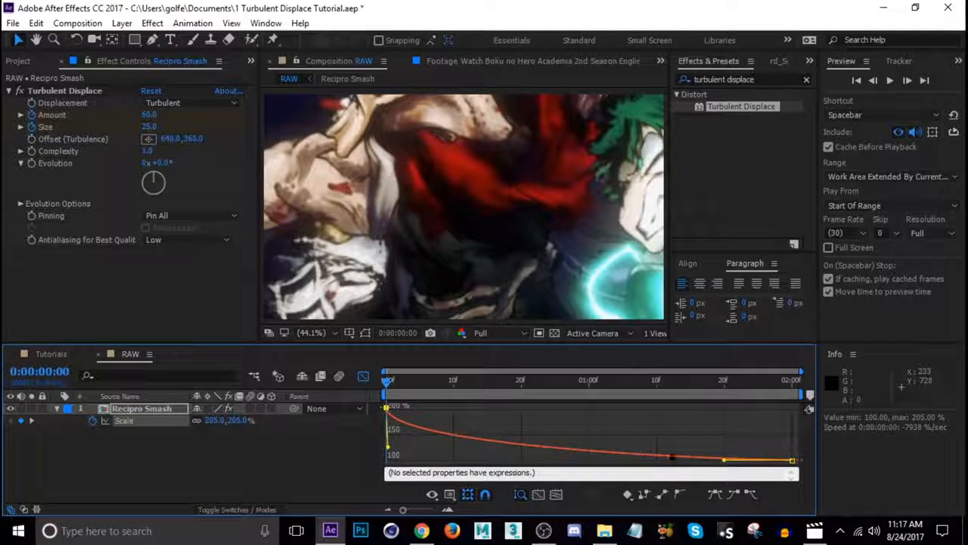
pyautogui.moveTo(724, 459); pyautogui.dragTo(406, 459)
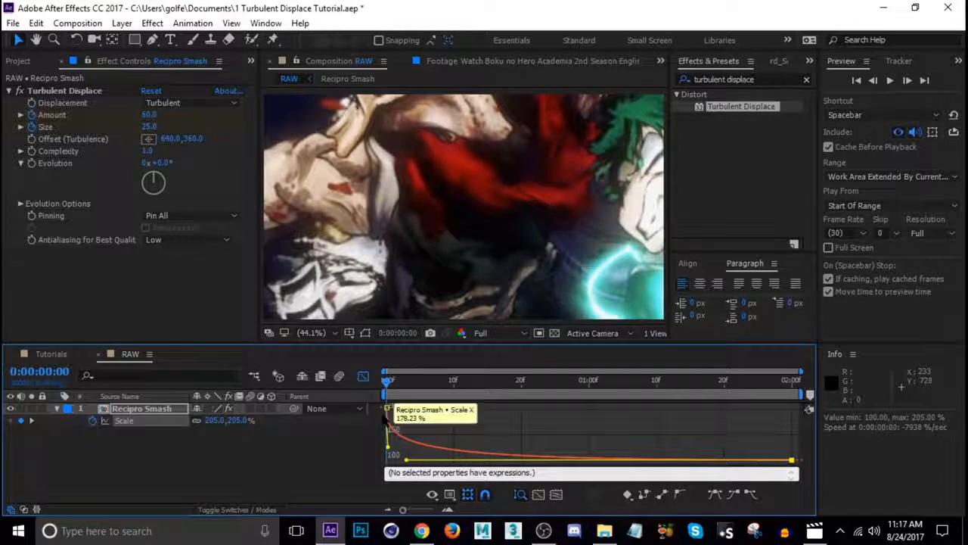
pyautogui.click(363, 376)
pyautogui.press('space')
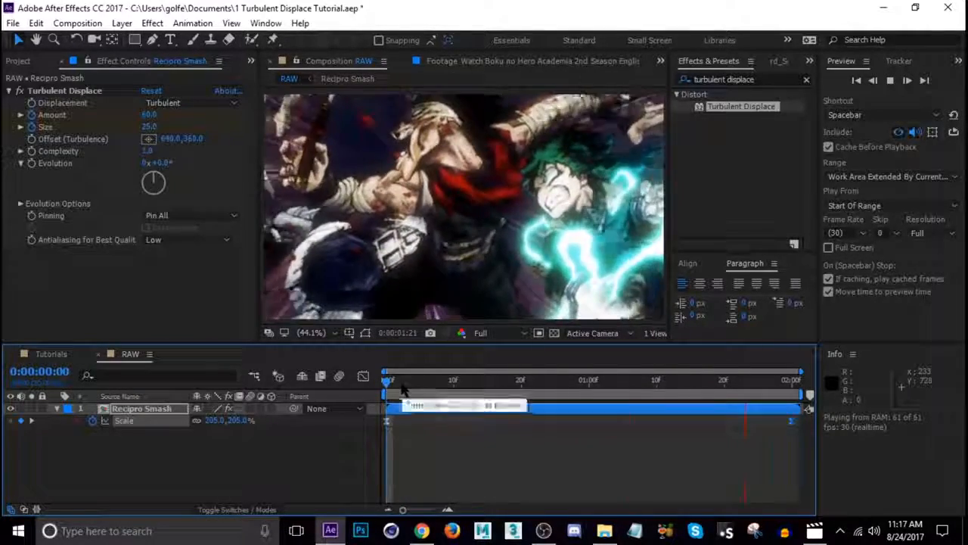
pyautogui.click(402, 380)
pyautogui.press('u')
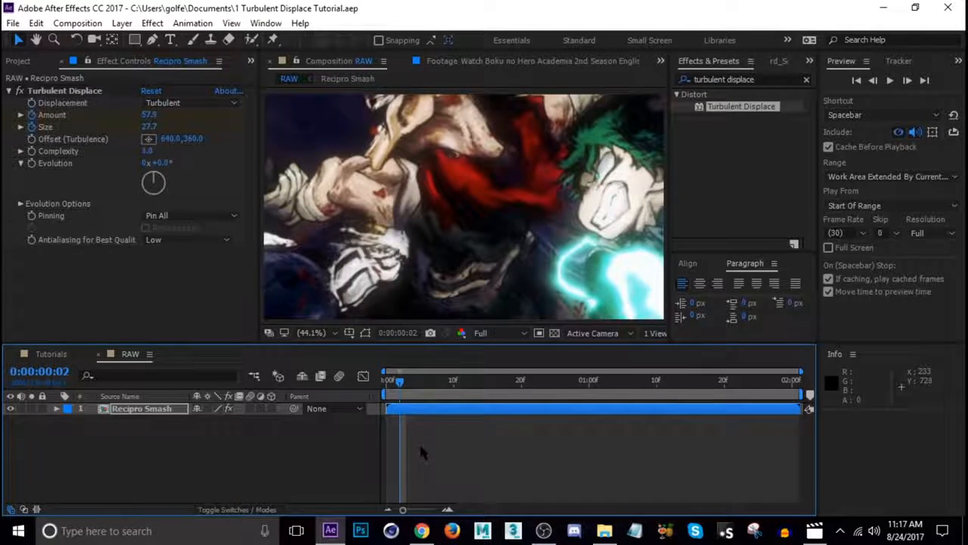
# Create a text layer reading RECIPRO on the first frame of the RAW composition
pyautogui.press('Home')
pyautogui.hotkey('ctrl', 'alt', 'shift', 't')
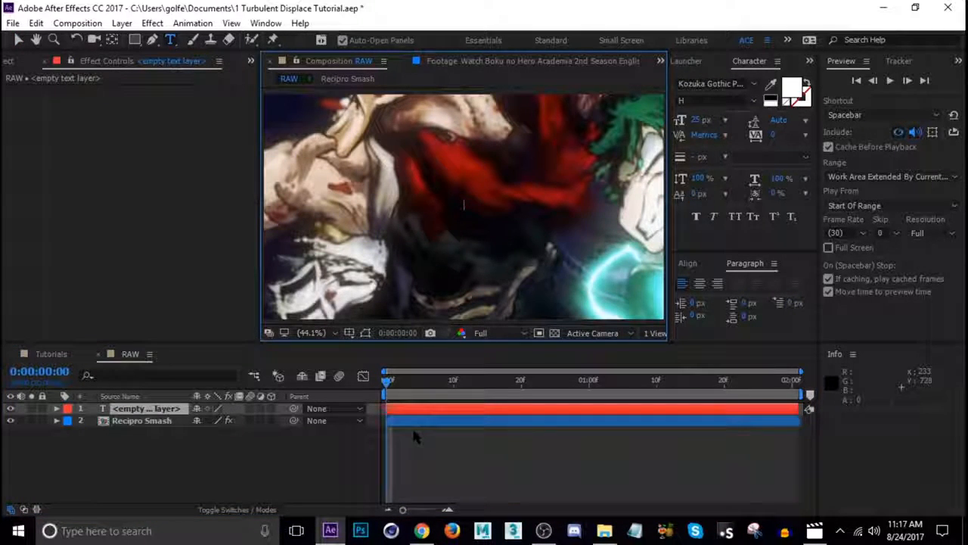
pyautogui.write('RECIRP')
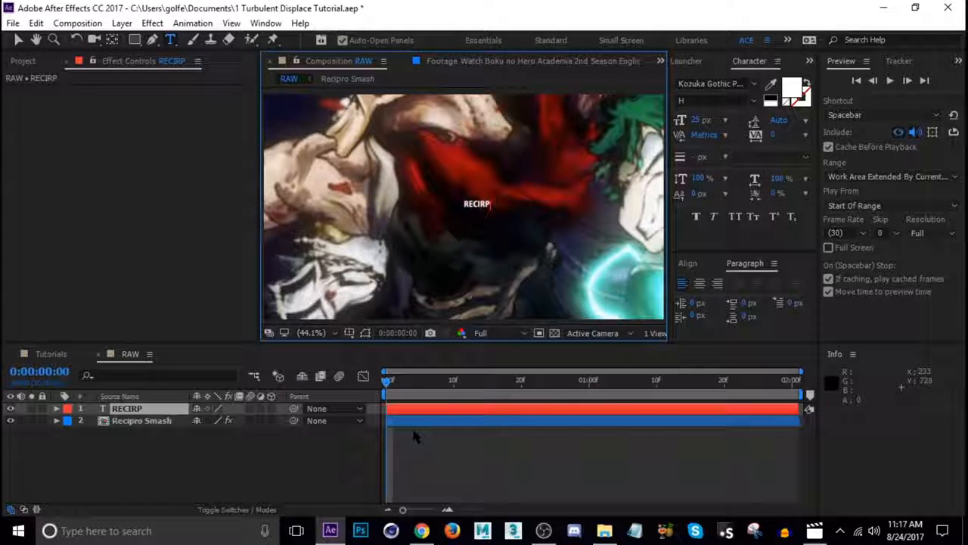
pyautogui.press('BackSpace')
pyautogui.press('BackSpace')
pyautogui.write('PRO')
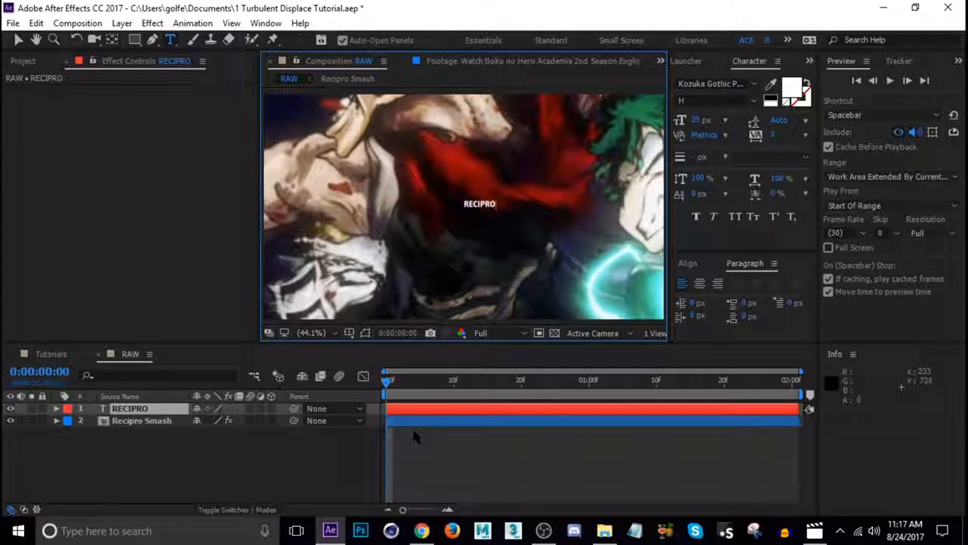
pyautogui.click(168, 409)
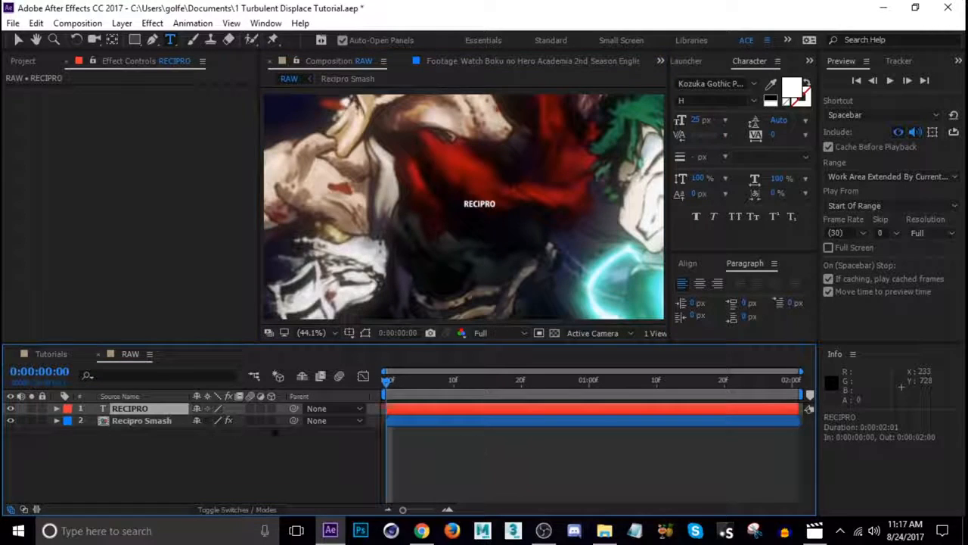
# Duplicate the RECIPRO text layer, change the copy's text to SMASH and save the project
pyautogui.hotkey('ctrl', 'd')
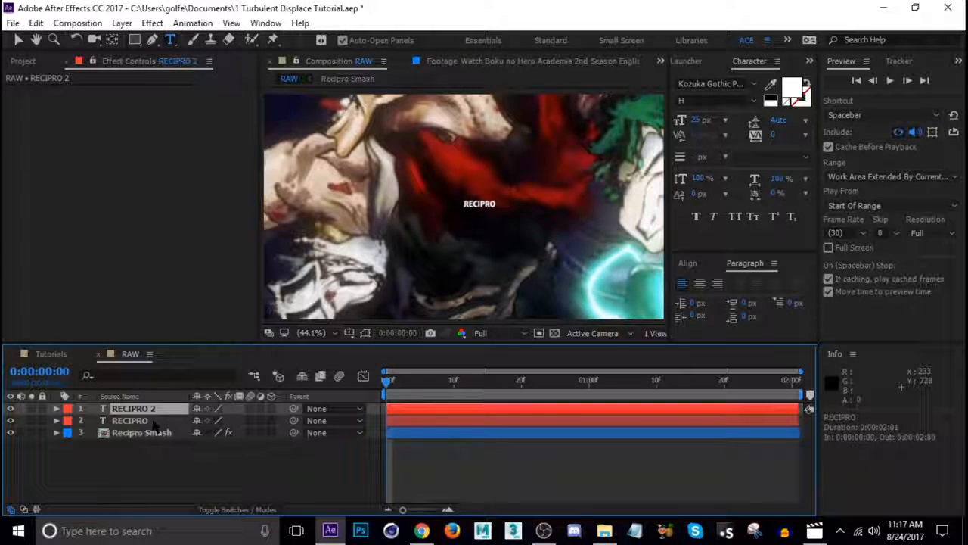
pyautogui.press('Return')
pyautogui.click(184, 442)
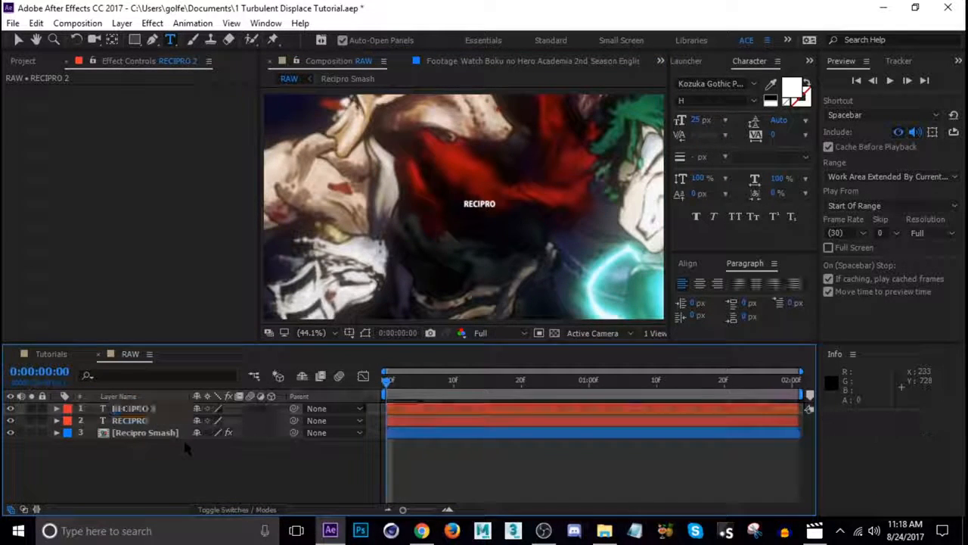
pyautogui.click(159, 409)
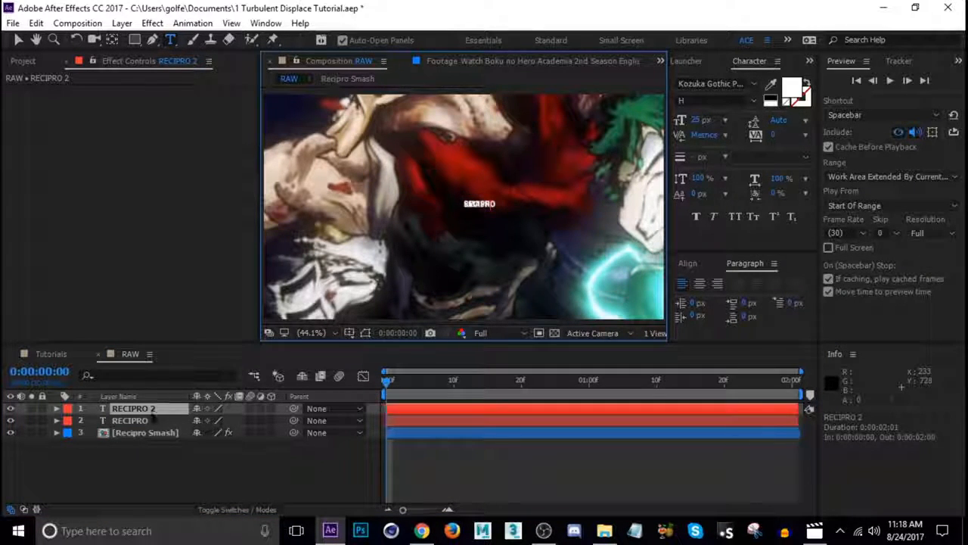
pyautogui.click(150, 450)
pyautogui.hotkey('ctrl', 's')
# Set the RECIPRO text layer's Scale to 507% and move the text to the lower-left corner of the frame
pyautogui.click(148, 409)
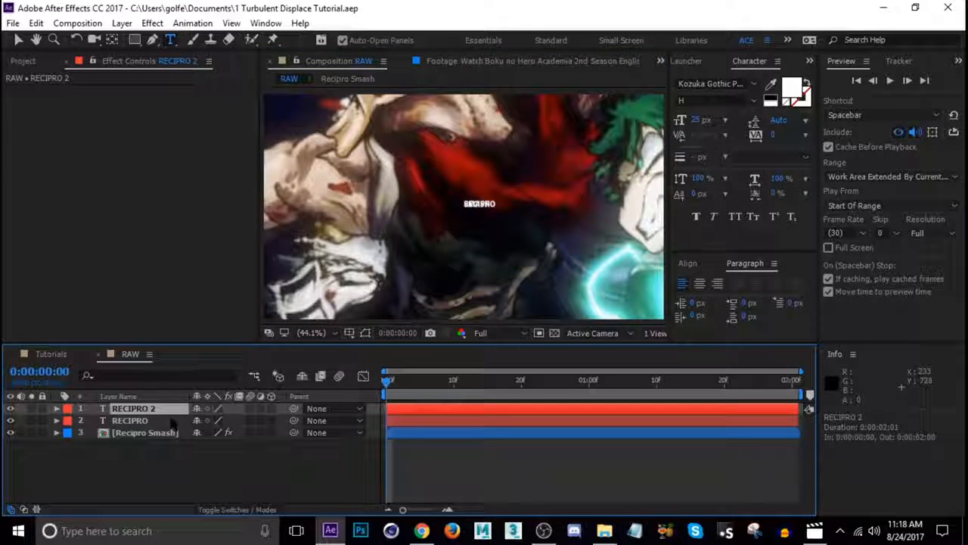
pyautogui.click(136, 420)
pyautogui.press('s')
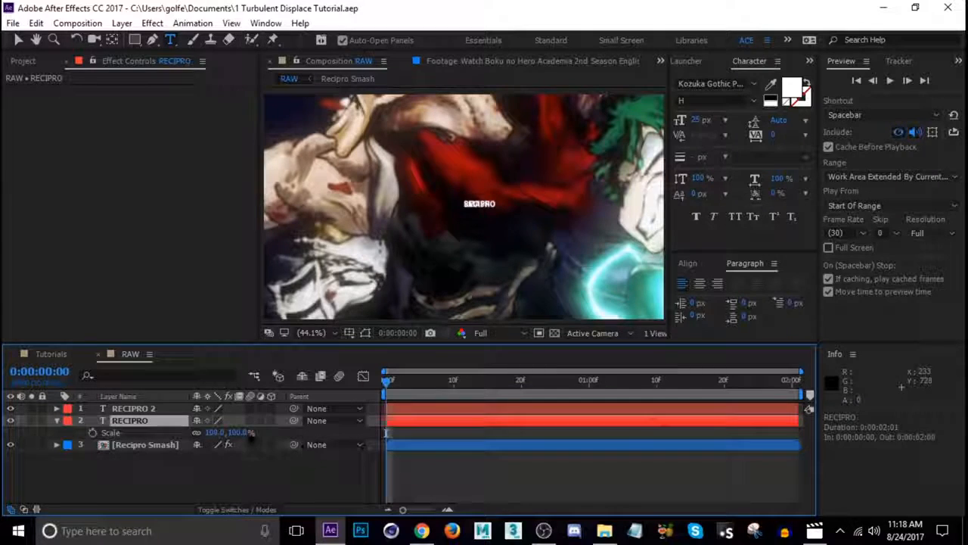
pyautogui.moveTo(241, 437); pyautogui.dragTo(322, 302)
pyautogui.press('v')
# Scale the SMASH text to 606%, move it to the frame's upper-right corner and collapse both text layers' properties
pyautogui.click(162, 409)
pyautogui.press('s')
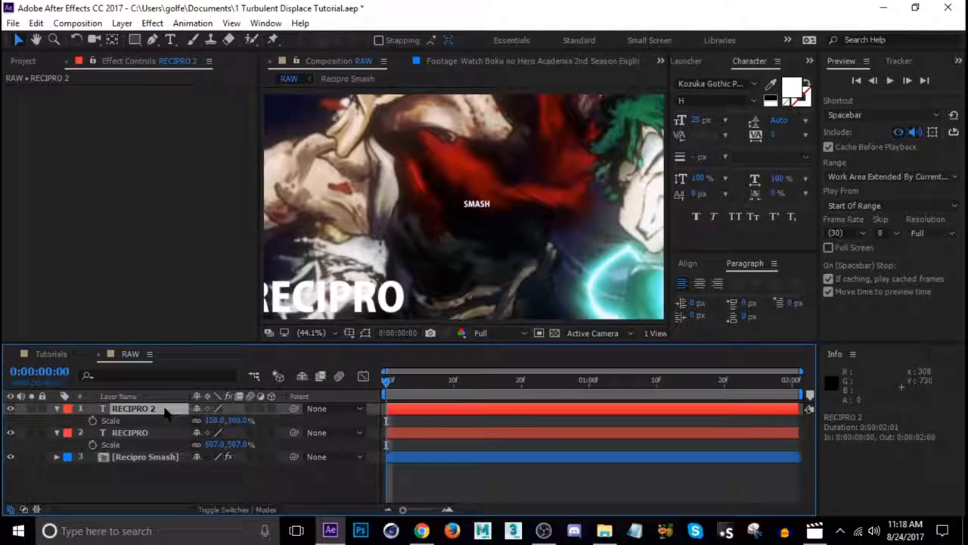
pyautogui.moveTo(237, 422); pyautogui.dragTo(675, 88)
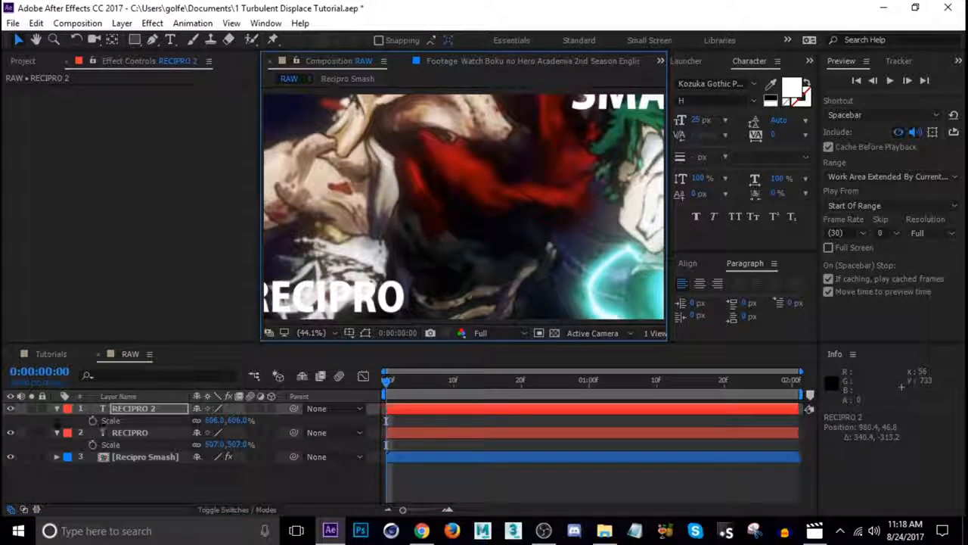
pyautogui.click(56, 416)
pyautogui.click(56, 408)
pyautogui.click(56, 421)
# Parent both text layers to the Recipro Smash layer and play back the animation
pyautogui.keyDown('shift'); pyautogui.click(129, 421); pyautogui.keyUp('shift')
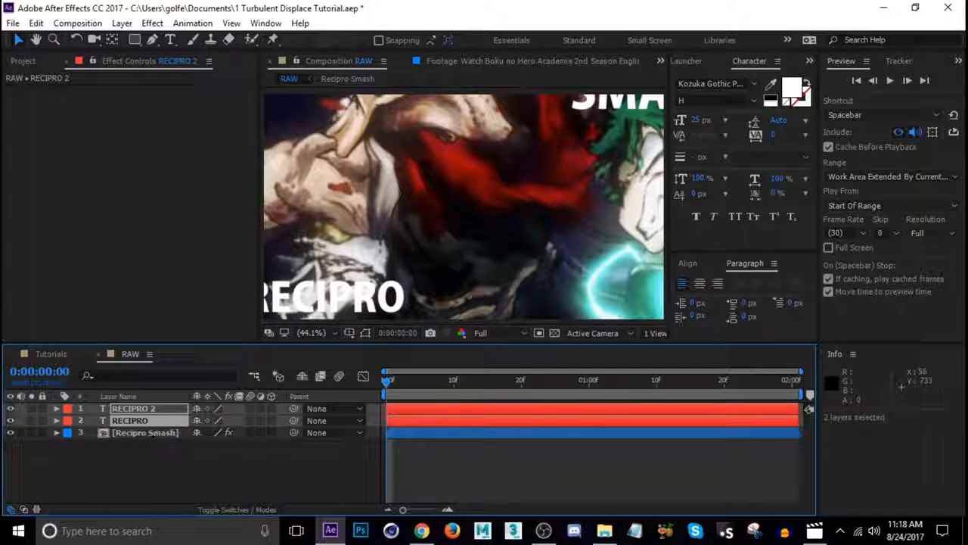
pyautogui.moveTo(293, 420); pyautogui.dragTo(143, 433)
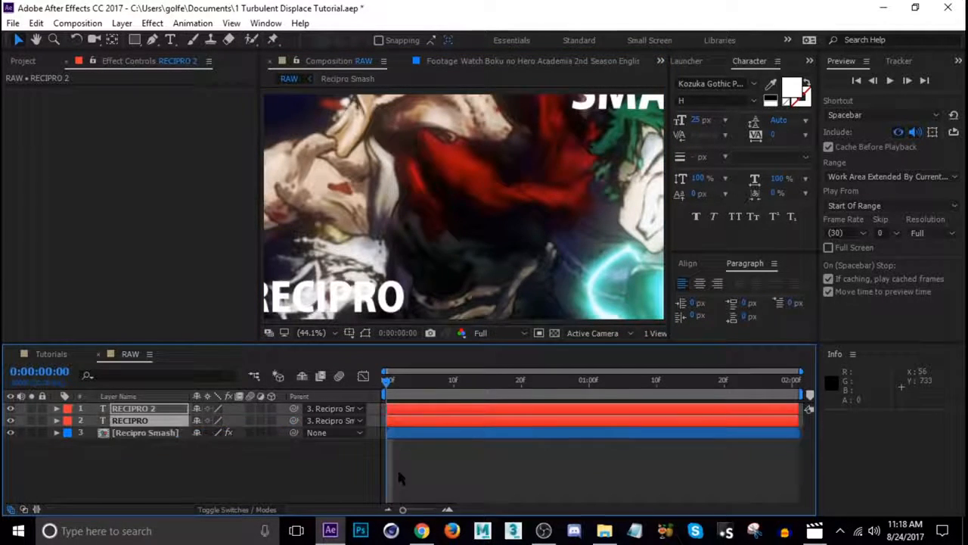
pyautogui.click(397, 467)
pyautogui.press('space')
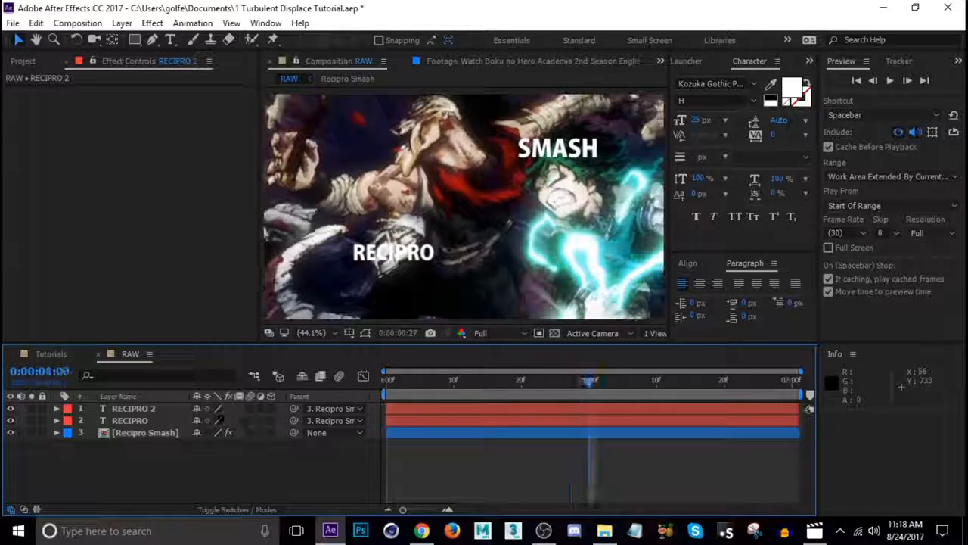
# Rename the RECIPRO 2 layer as SMASH
pyautogui.click(395, 416)
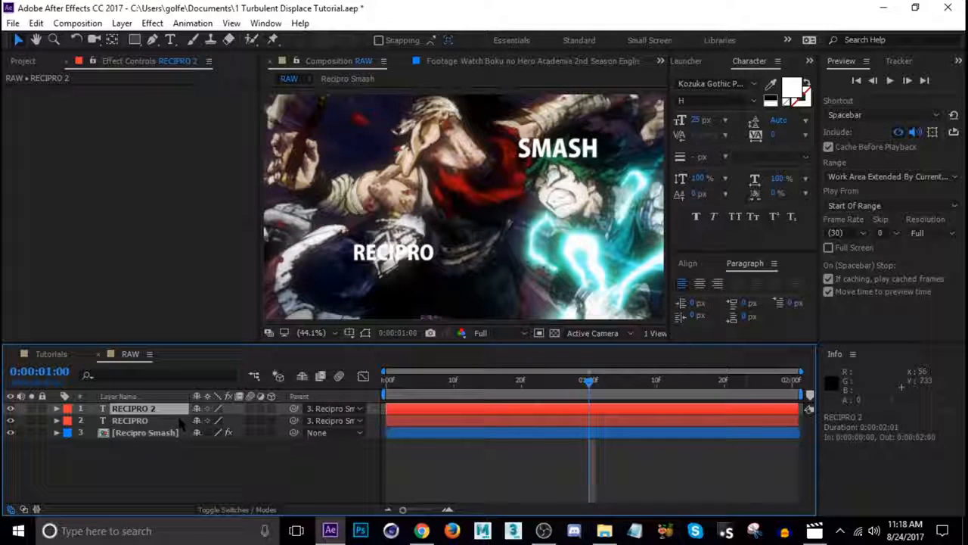
pyautogui.press('Return')
pyautogui.write('SMASH')
pyautogui.press('Return')
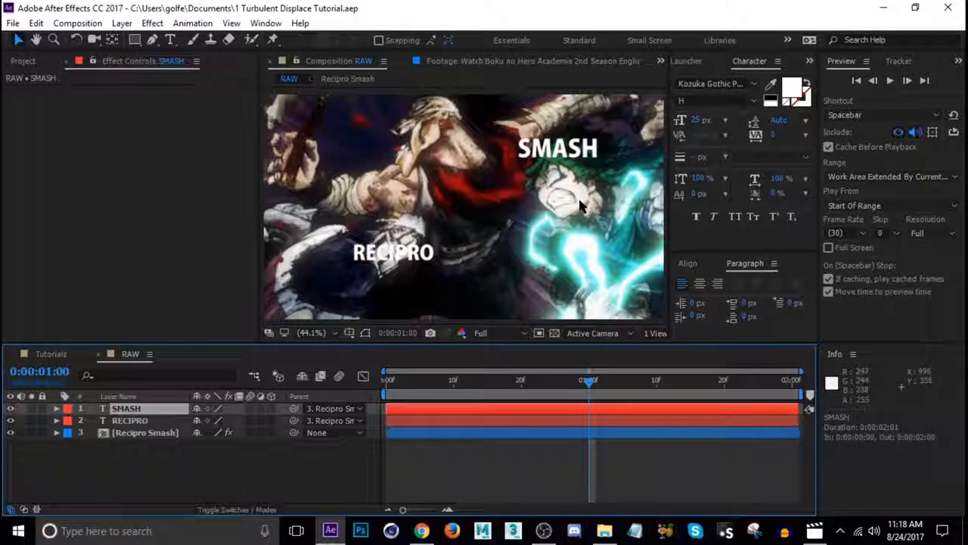
# Show the layer outlines in the viewer, set the SMASH layer's Scale to 465.6% and place the text above the green-haired character
pyautogui.click(366, 334)
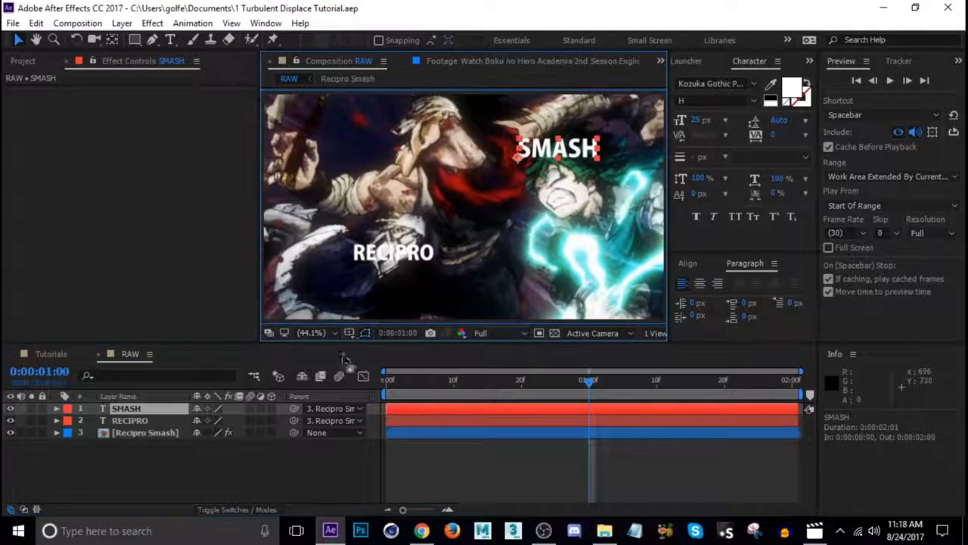
pyautogui.click(273, 462)
pyautogui.click(538, 149)
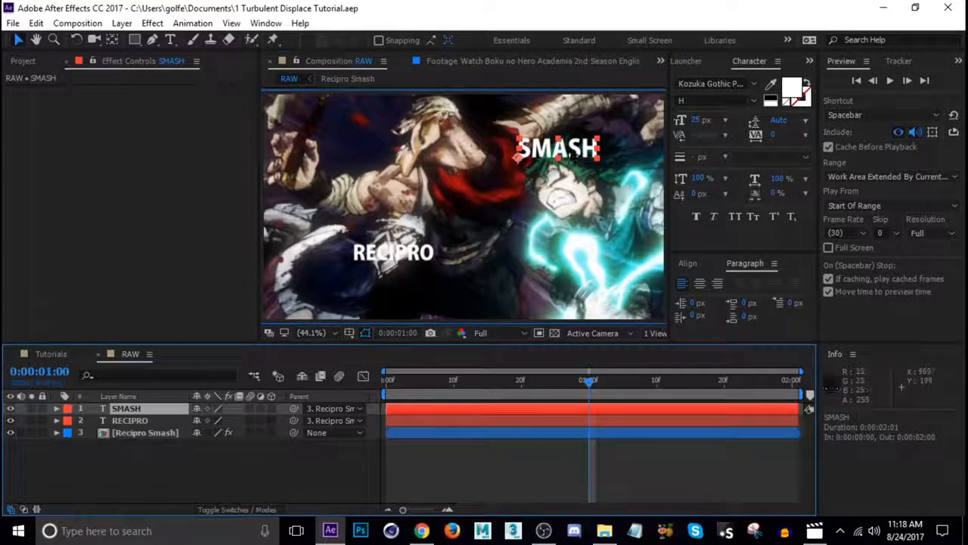
pyautogui.moveTo(538, 149); pyautogui.dragTo(569, 180)
pyautogui.press('s')
pyautogui.moveTo(219, 419); pyautogui.dragTo(361, 422)
pyautogui.moveTo(595, 171); pyautogui.dragTo(570, 134)
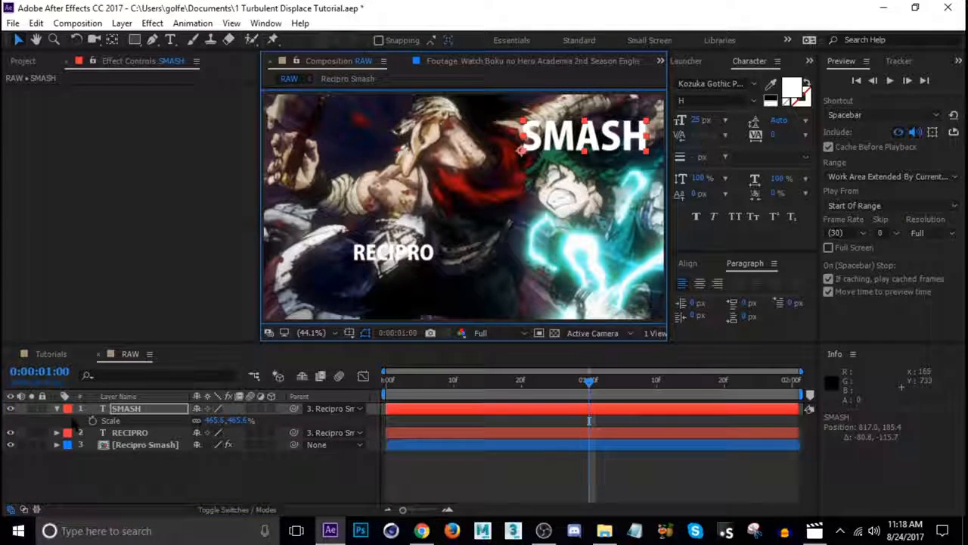
pyautogui.click(57, 408)
# Set the RECIPRO layer's Scale to 461.3% and move the text into the lower-left area of the picture
pyautogui.click(130, 420)
pyautogui.press('s')
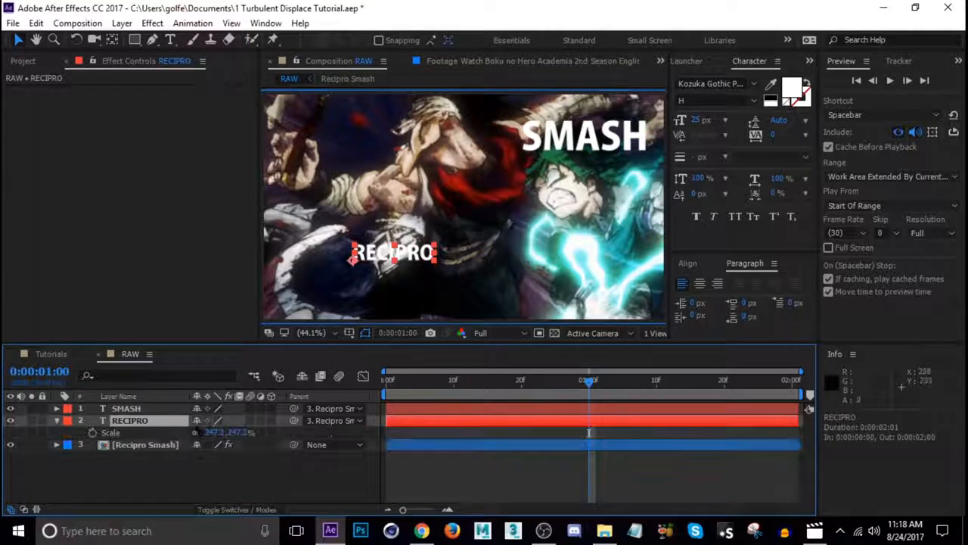
pyautogui.moveTo(221, 433); pyautogui.dragTo(392, 435)
pyautogui.moveTo(466, 250); pyautogui.dragTo(411, 293)
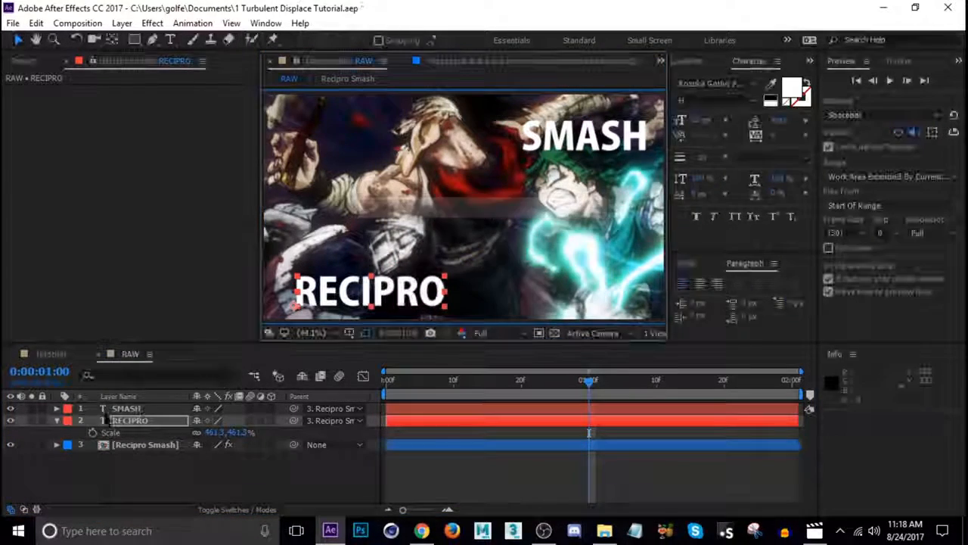
pyautogui.click(56, 420)
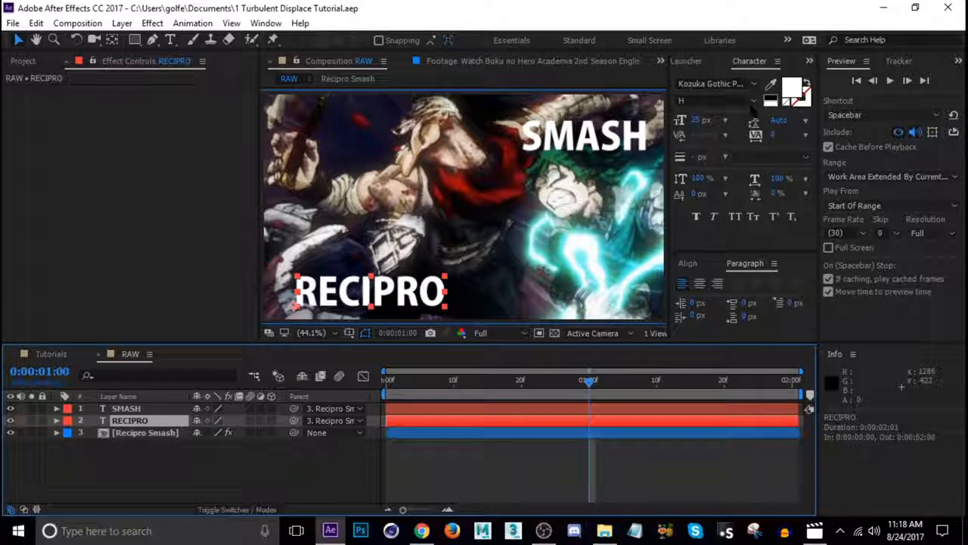
# Apply Turbulent Displace to both the SMASH and RECIPRO text layers and check the effect on each layer
pyautogui.click(809, 61)
pyautogui.click(838, 80)
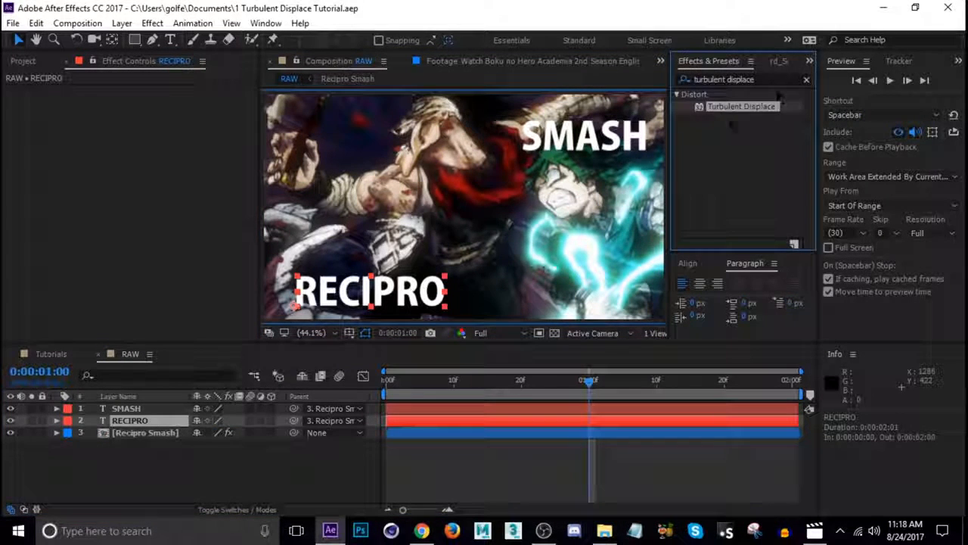
pyautogui.moveTo(728, 107); pyautogui.dragTo(724, 110)
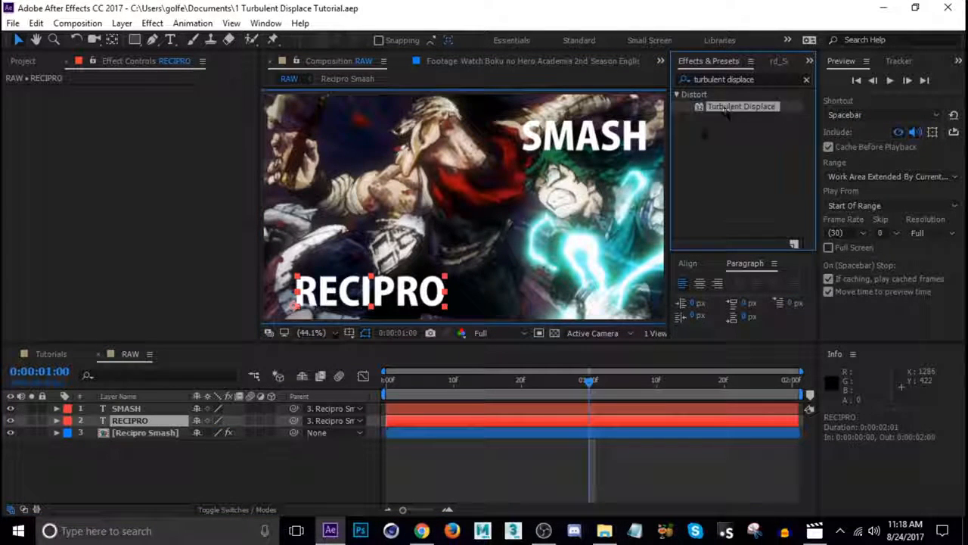
pyautogui.keyDown('shift'); pyautogui.click(144, 409); pyautogui.keyUp('shift')
pyautogui.doubleClick(730, 109)
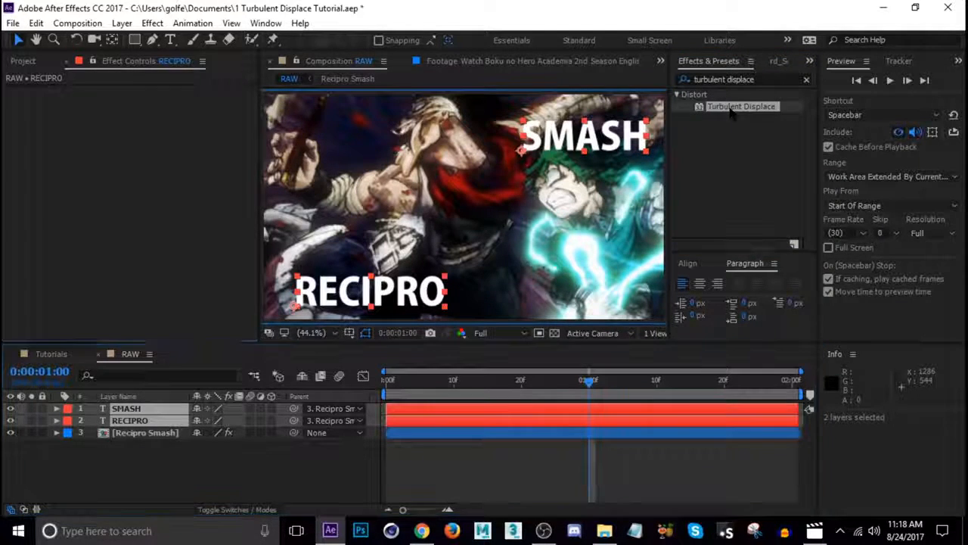
pyautogui.click(153, 420)
pyautogui.click(151, 409)
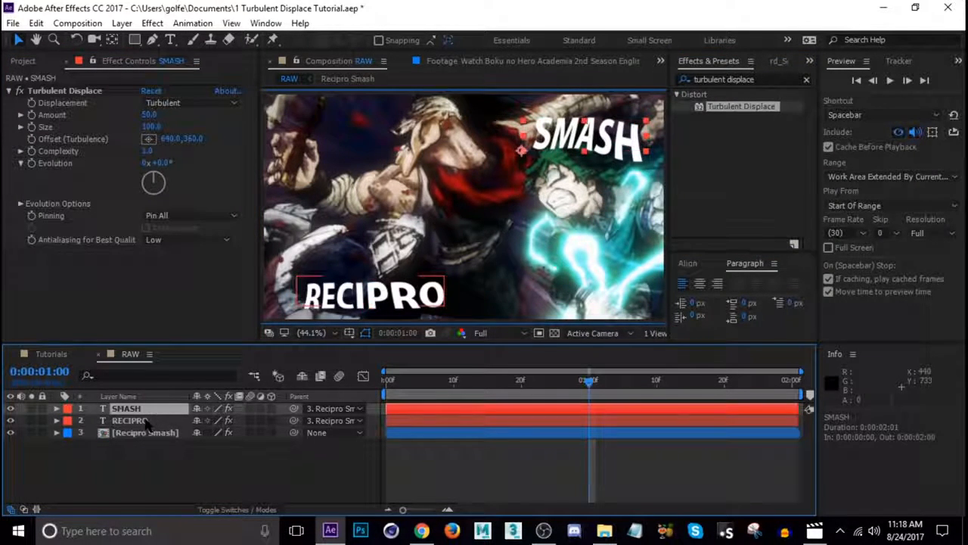
pyautogui.click(147, 421)
pyautogui.click(150, 409)
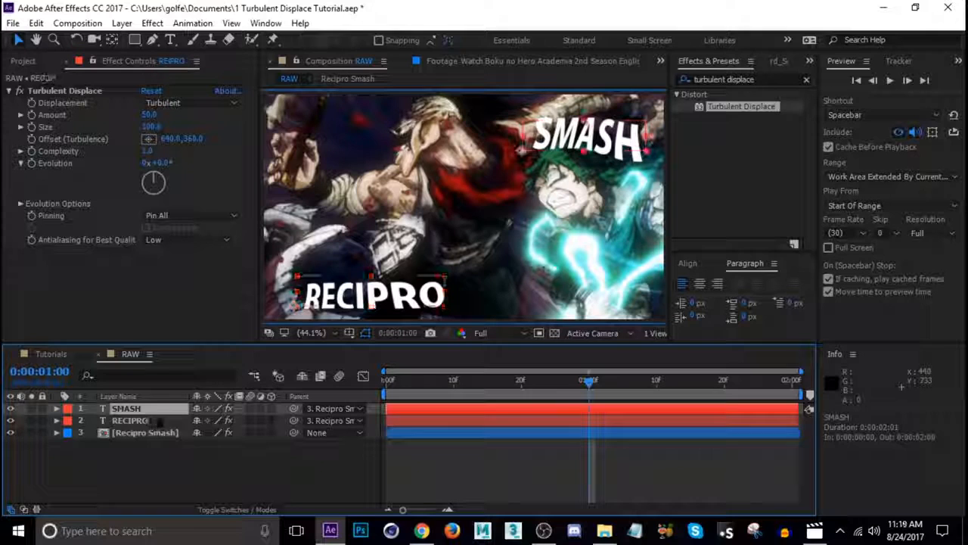
pyautogui.click(175, 481)
# Set the SMASH layer's Turbulent Displace to Size 9 and Amount 25, and play back the animation
pyautogui.click(142, 409)
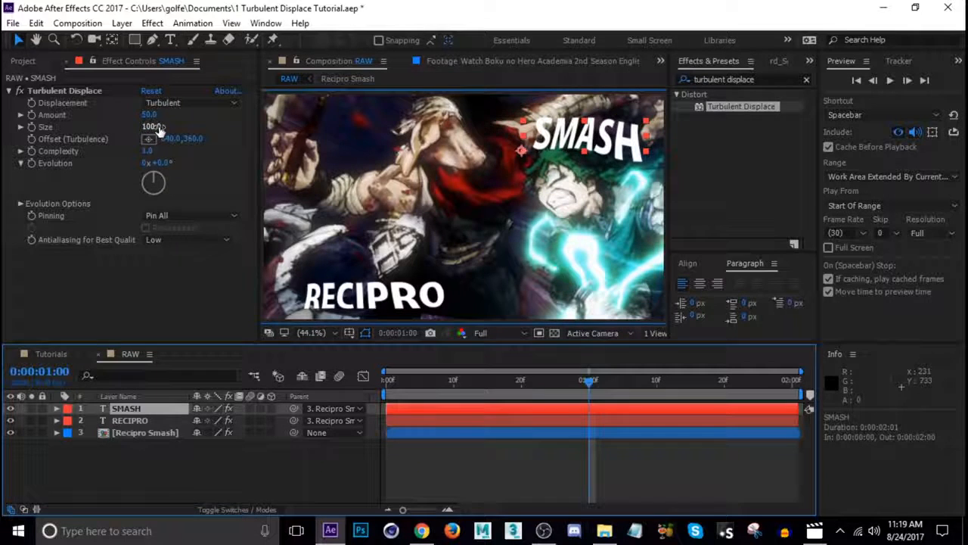
pyautogui.moveTo(158, 129); pyautogui.dragTo(137, 127)
pyautogui.moveTo(134, 127); pyautogui.dragTo(94, 127)
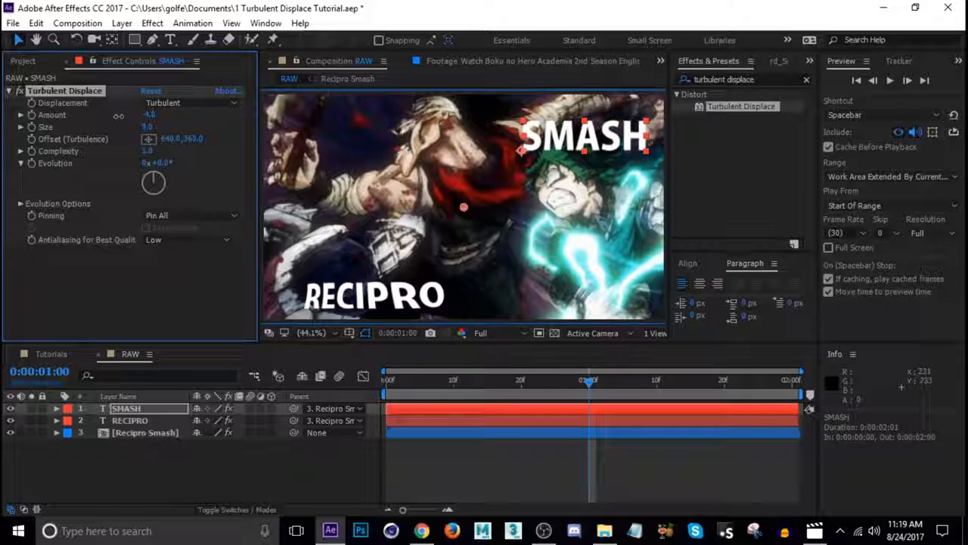
pyautogui.moveTo(119, 116); pyautogui.dragTo(126, 116)
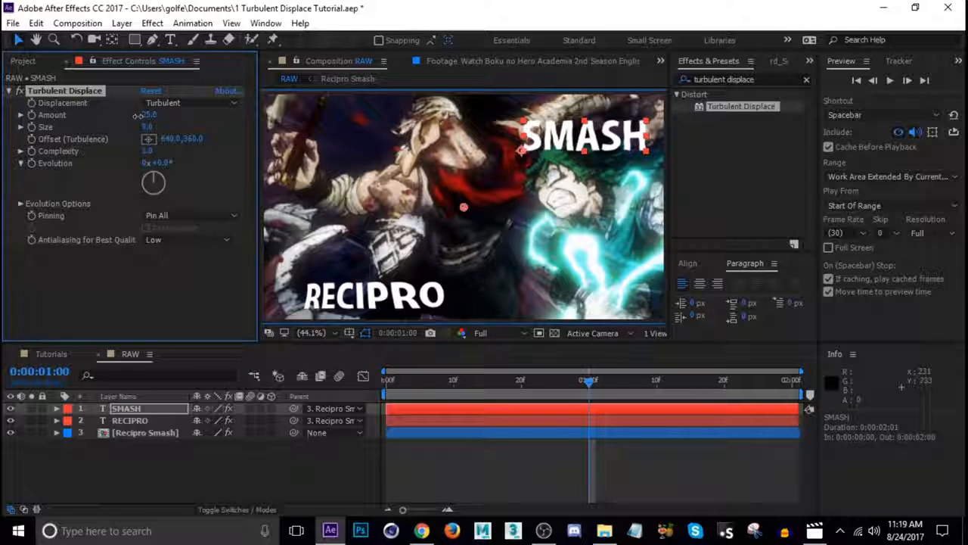
pyautogui.press('space')
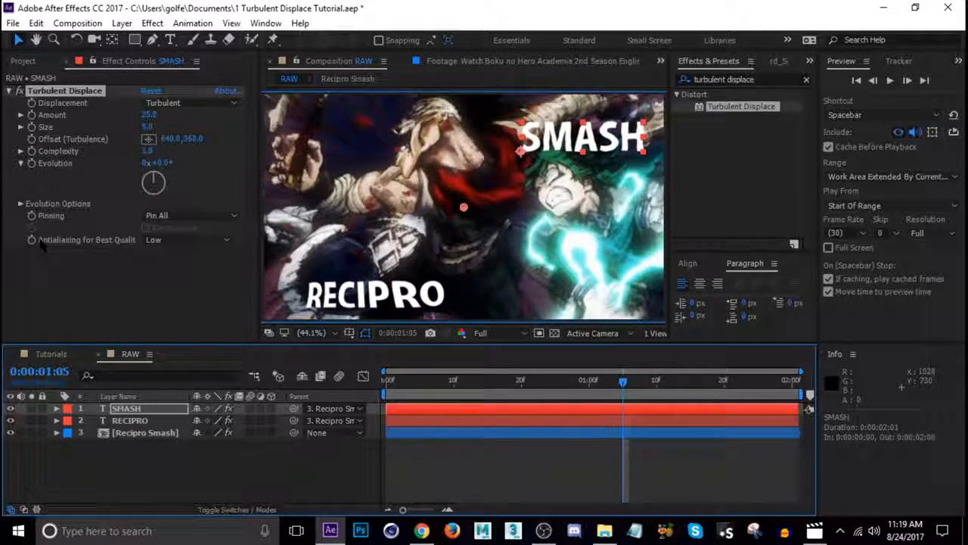
# Drive the Random Seed of the SMASH layer's Turbulent Displace with the expression time*10 and play back the animation
pyautogui.click(20, 203)
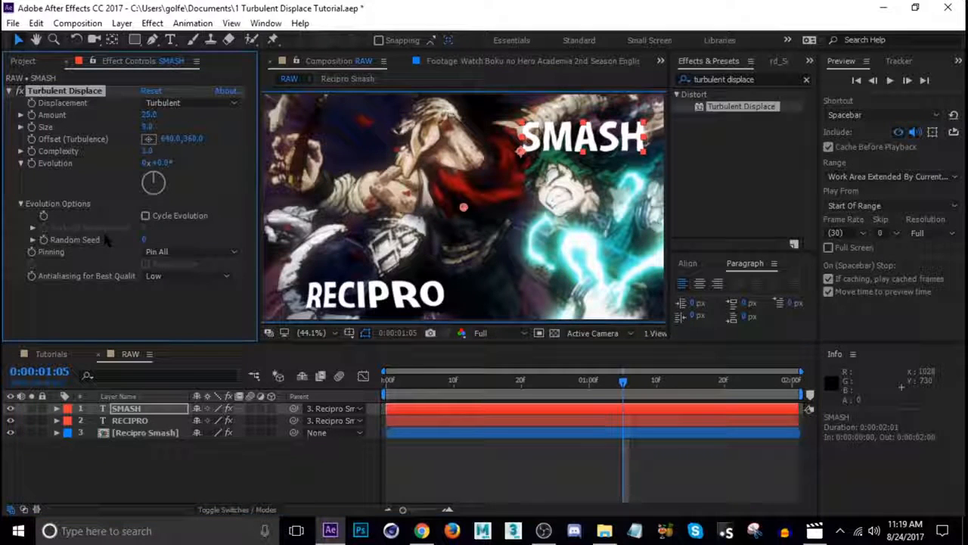
pyautogui.keyDown('alt'); pyautogui.click(43, 239); pyautogui.keyUp('alt')
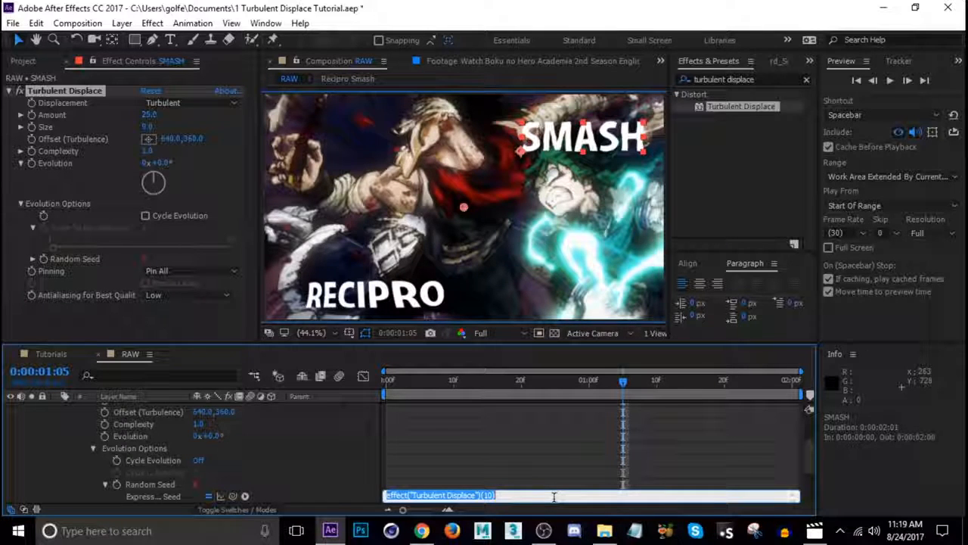
pyautogui.write('time')
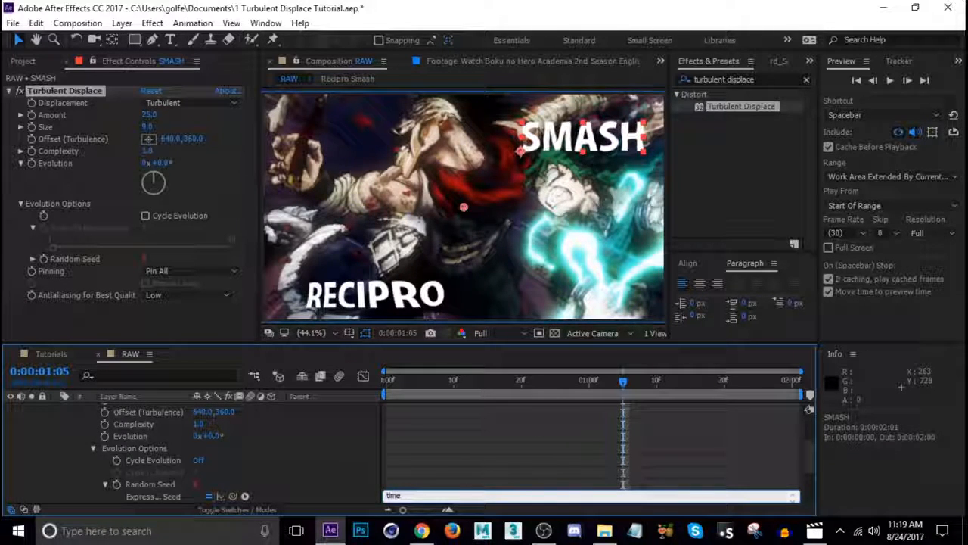
pyautogui.write('*')
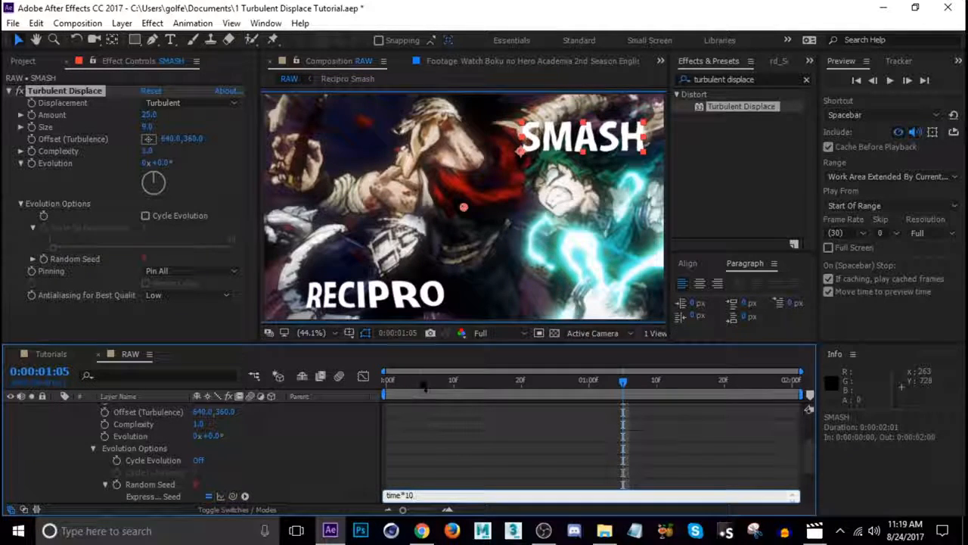
pyautogui.moveTo(421, 383); pyautogui.dragTo(757, 406)
pyautogui.press('space')
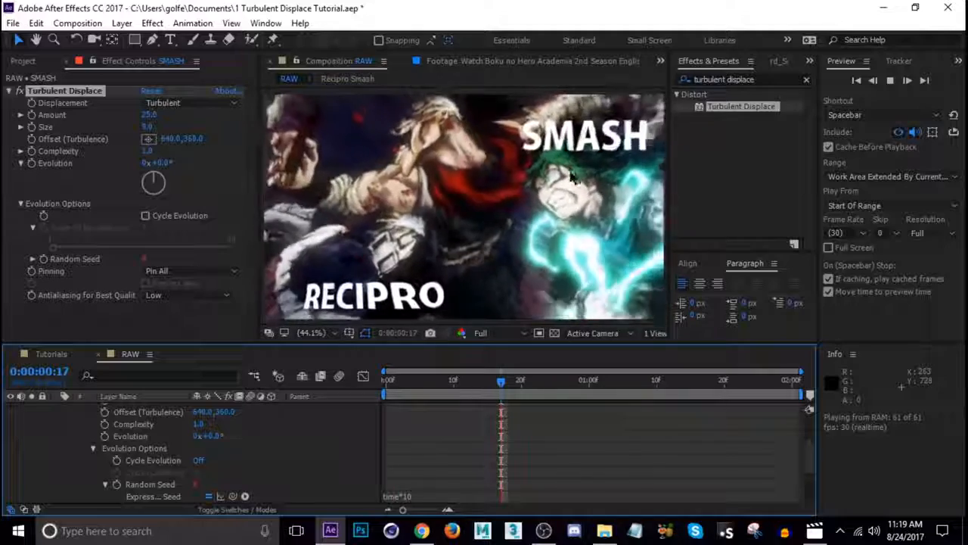
pyautogui.press('space')
# Collapse the SMASH layer's properties and delete the Turbulent Displace effect from the RECIPRO layer
pyautogui.click(474, 383)
pyautogui.scroll(3, 168, 446)
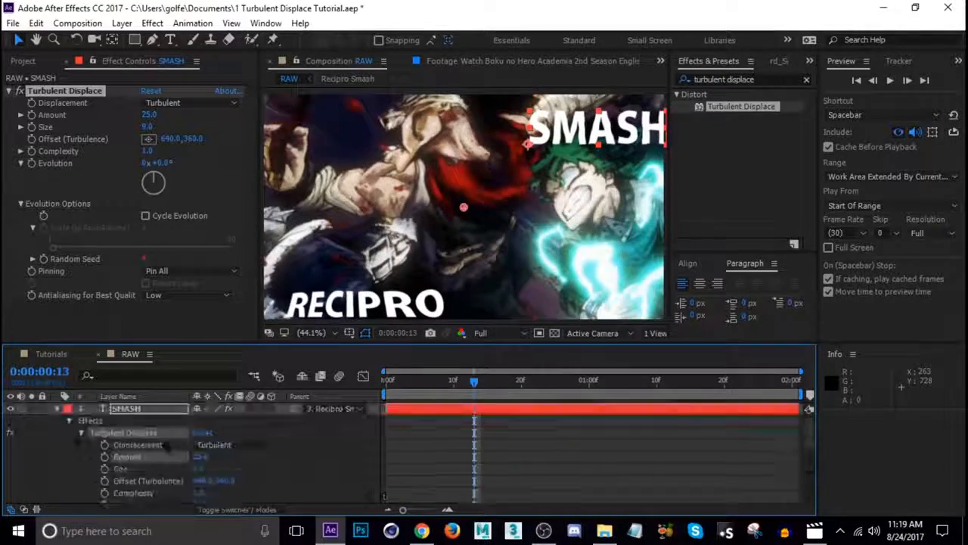
pyautogui.click(57, 409)
pyautogui.click(145, 421)
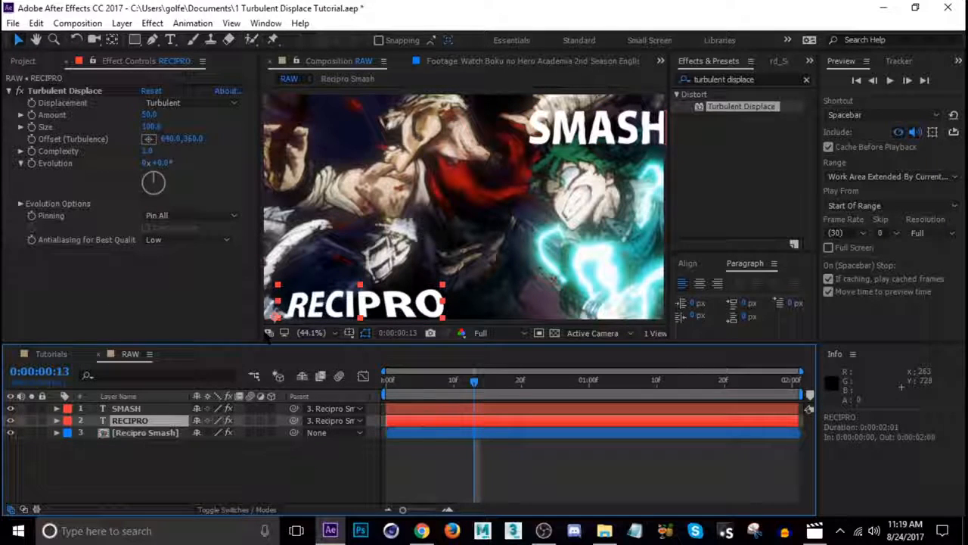
pyautogui.click(129, 408)
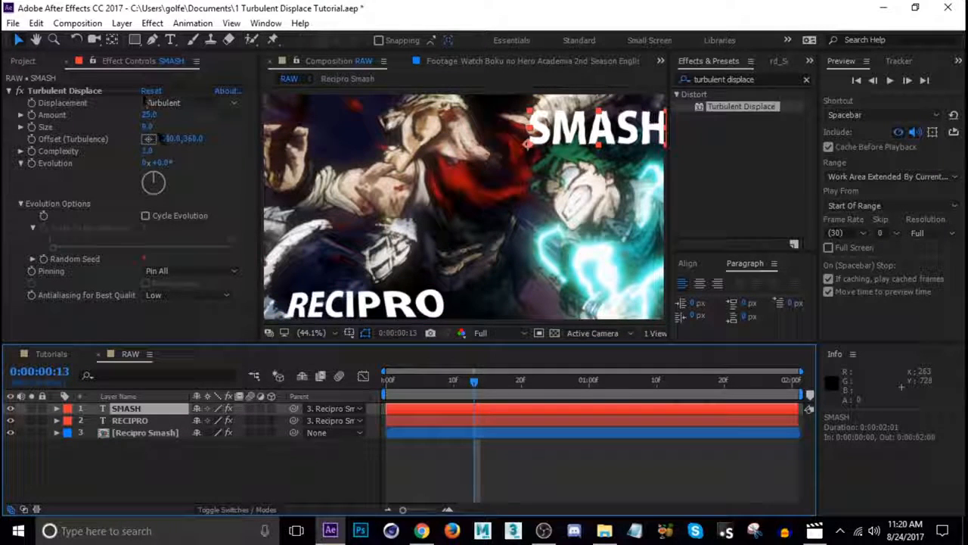
pyautogui.click(132, 420)
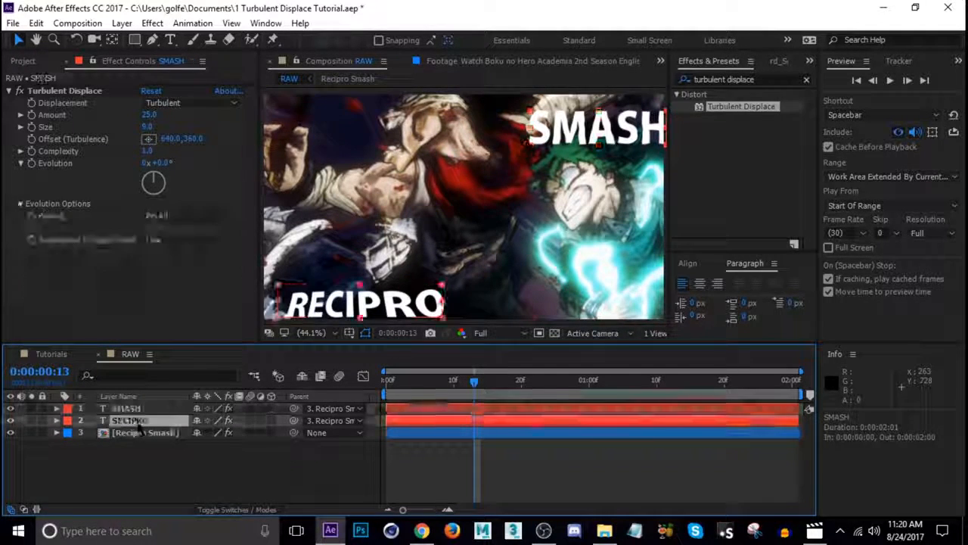
pyautogui.click(81, 91)
pyautogui.press('Delete')
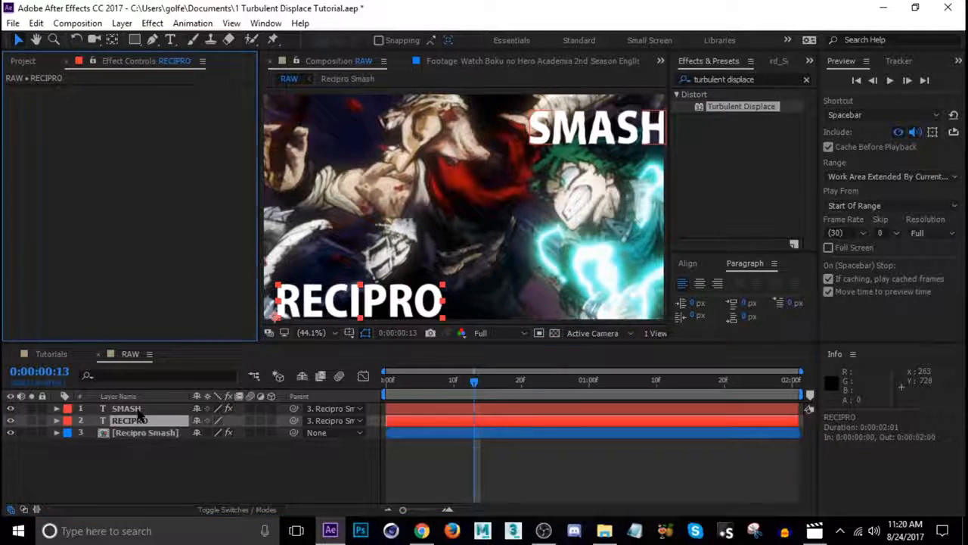
# Copy the Turbulent Displace effect from the SMASH layer onto the RECIPRO layer
pyautogui.click(139, 410)
pyautogui.click(102, 90)
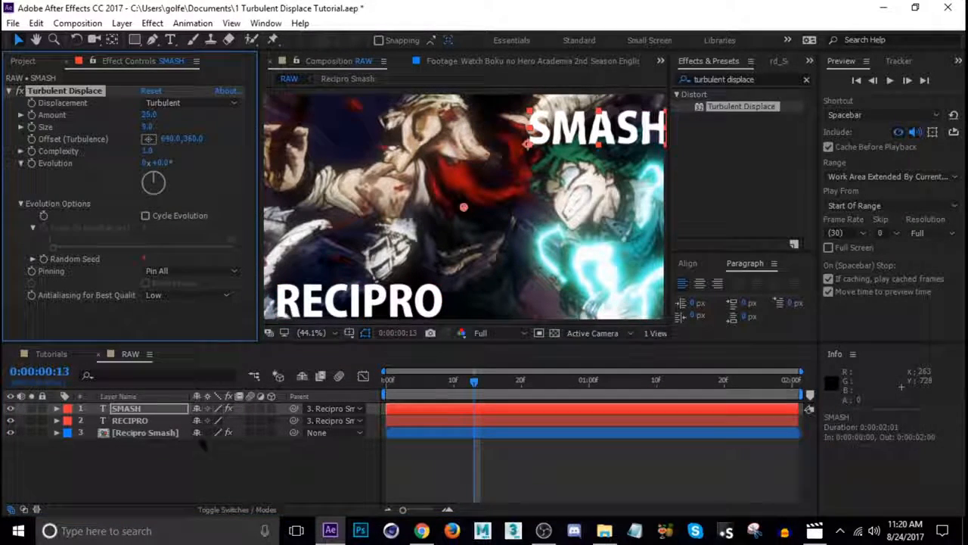
pyautogui.hotkey('ctrl', 'c')
pyautogui.click(163, 422)
pyautogui.hotkey('ctrl', 'v')
pyautogui.click(413, 453)
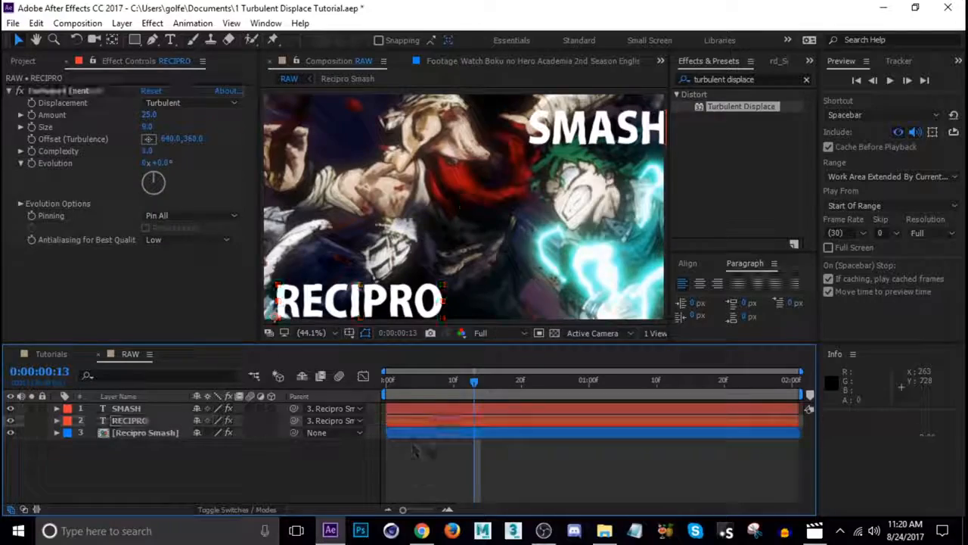
# Play back the animation with both wobbling texts, save the project and scrub to frame 26
pyautogui.click(437, 386)
pyautogui.press('space')
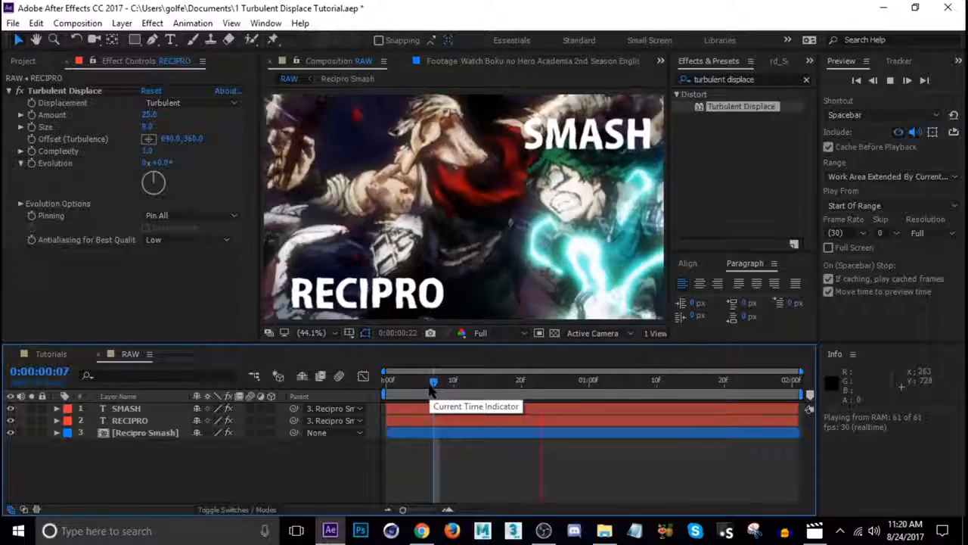
pyautogui.hotkey('ctrl', 's')
pyautogui.moveTo(445, 385); pyautogui.dragTo(561, 382)
# Search the effects for glow and apply the Stylize Glow effect to the RECIPRO text layer
pyautogui.click(134, 408)
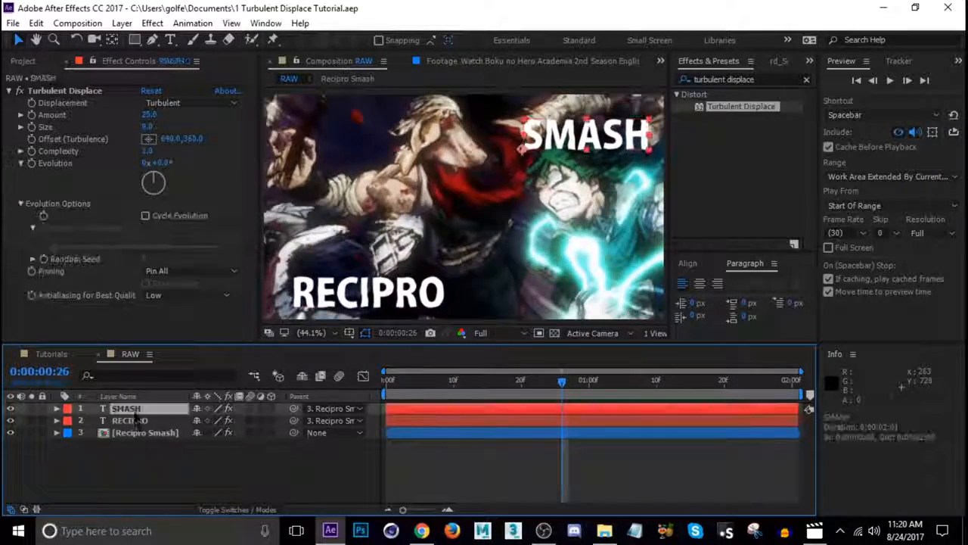
pyautogui.click(134, 419)
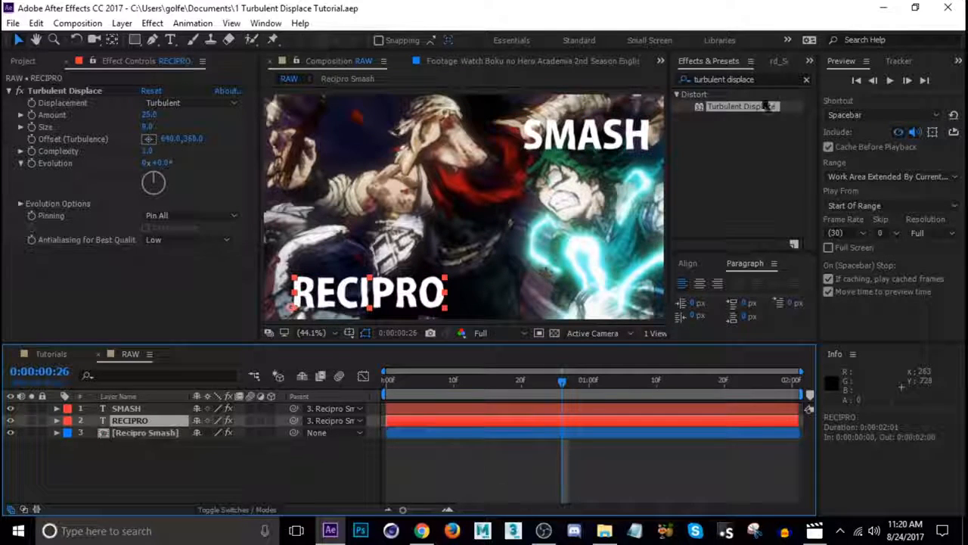
pyautogui.click(807, 80)
pyautogui.click(762, 80)
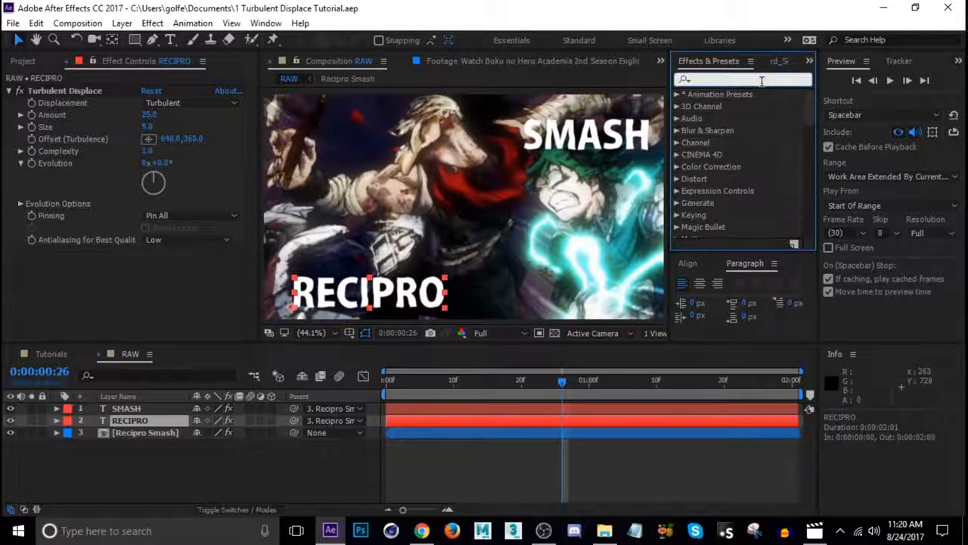
pyautogui.write('glow')
pyautogui.scroll(-10, 779, 182)
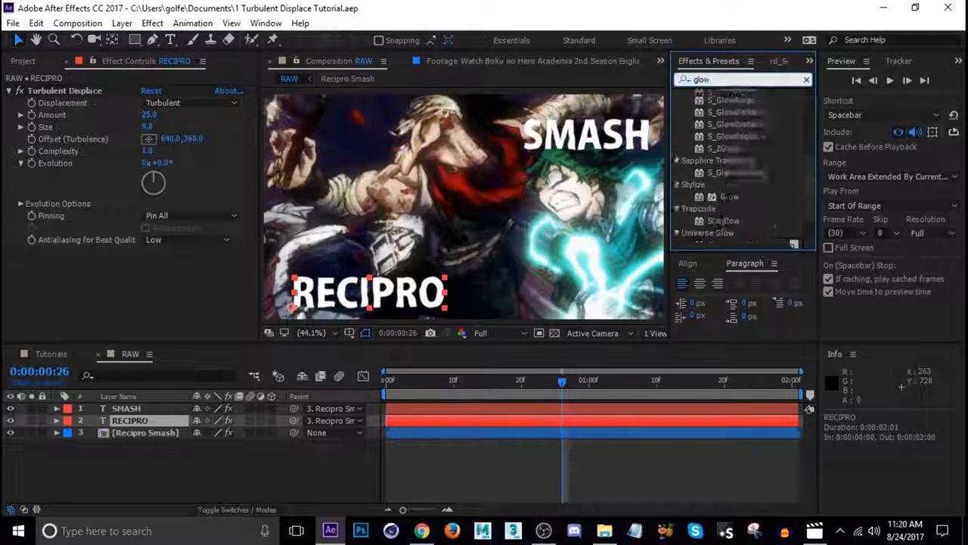
pyautogui.doubleClick(729, 164)
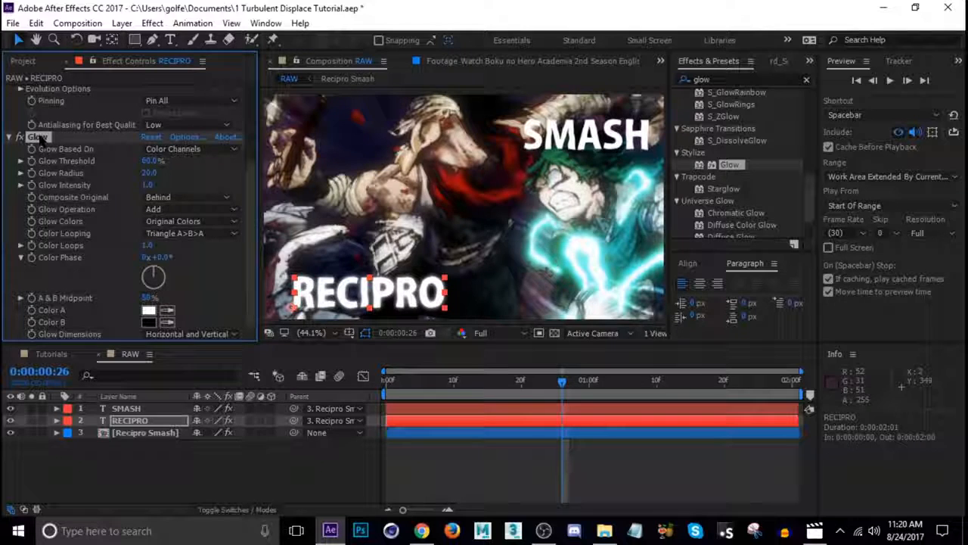
# Copy the Glow effect from RECIPRO onto the SMASH text layer, scrub through the result and save the project
pyautogui.click(133, 408)
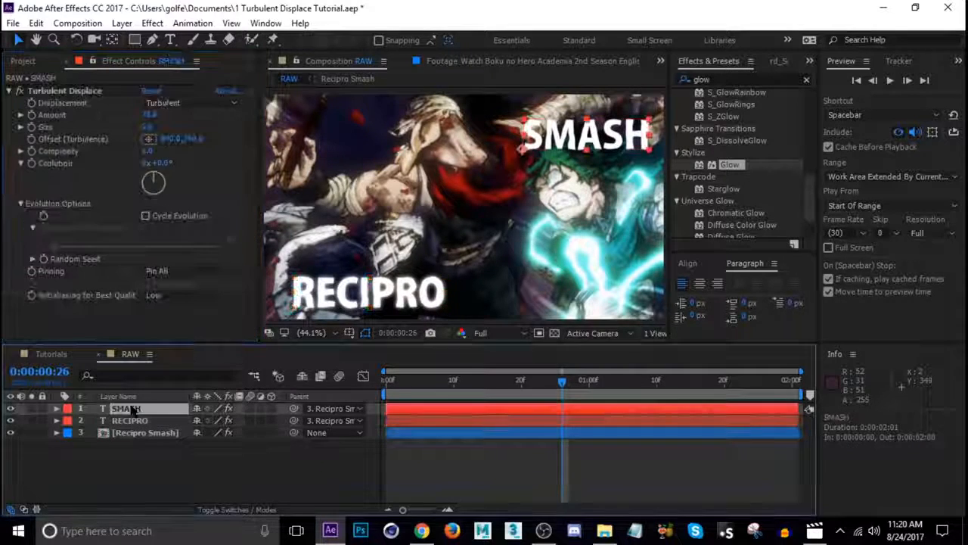
pyautogui.moveTo(561, 381); pyautogui.dragTo(666, 401)
pyautogui.hotkey('ctrl', 's')
# Reveal the Recipro Smash layer's keyframed properties and set its Turbulent Displace Size to 15 at the first frame
pyautogui.click(401, 435)
pyautogui.press('u')
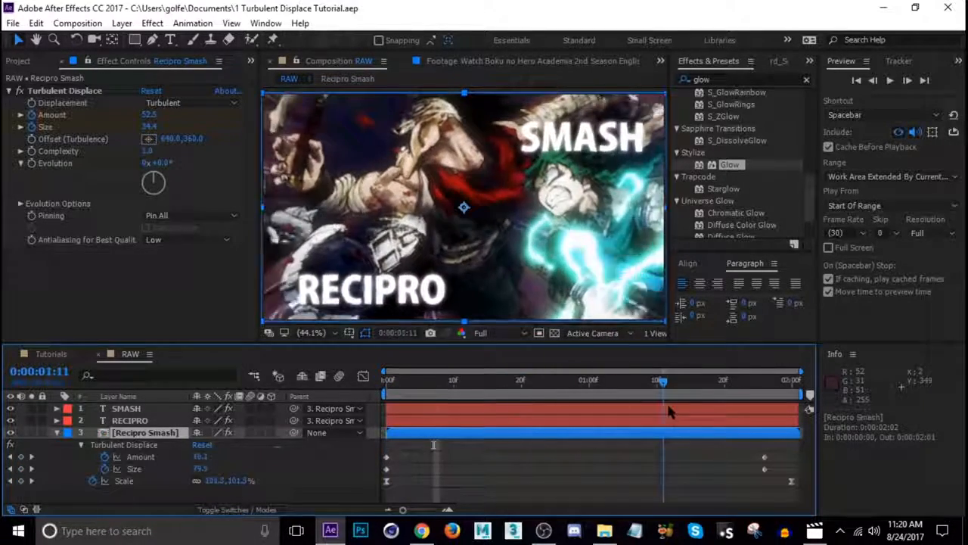
pyautogui.moveTo(662, 444); pyautogui.dragTo(385, 401)
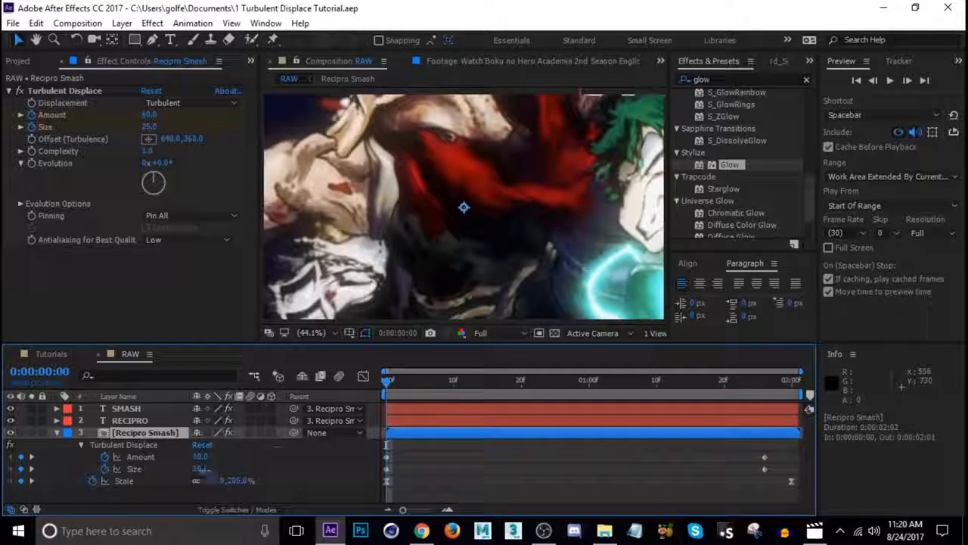
pyautogui.moveTo(205, 470); pyautogui.dragTo(201, 470)
pyautogui.click(199, 469)
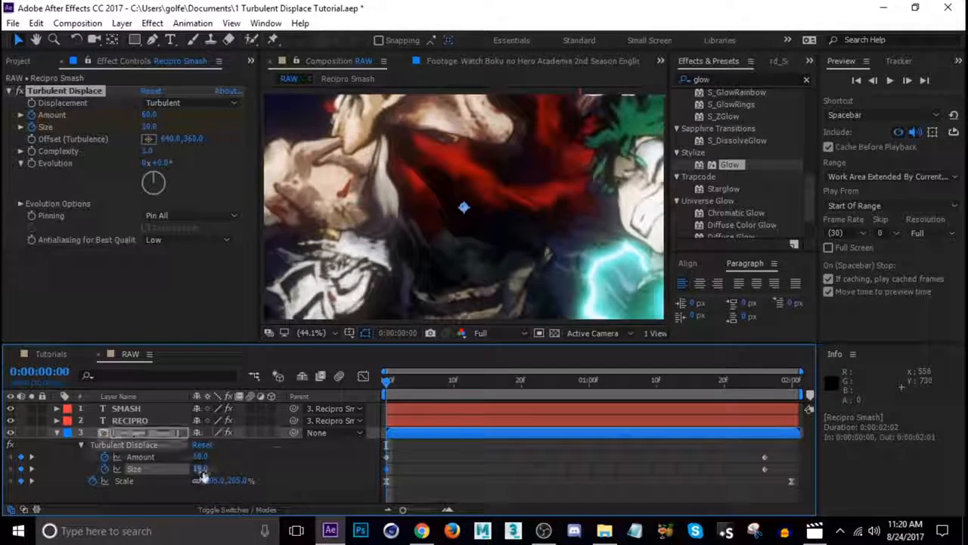
pyautogui.write('15')
pyautogui.press('Return')
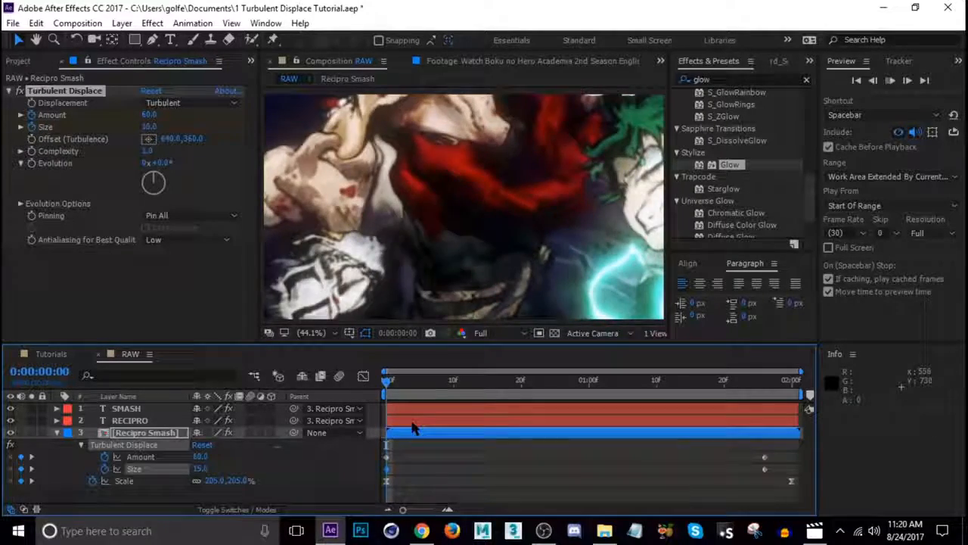